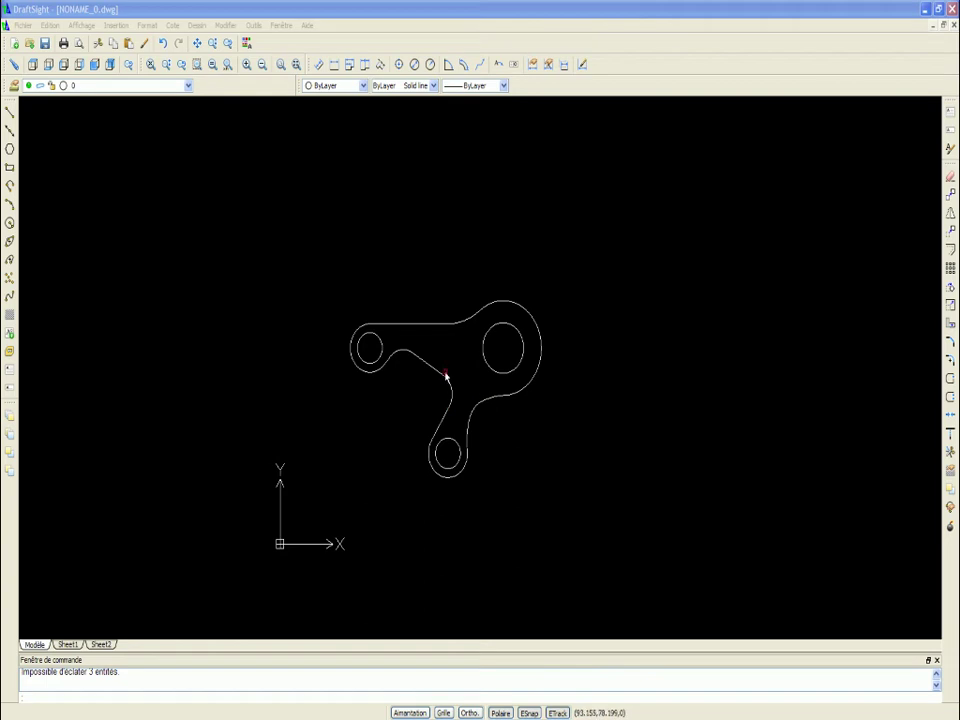
Step: Select the lines and arcs of the part's outline one by one to check whether they are separate entities, then clear the selection
{"action": "left_click", "coordinate": [523, 540]}
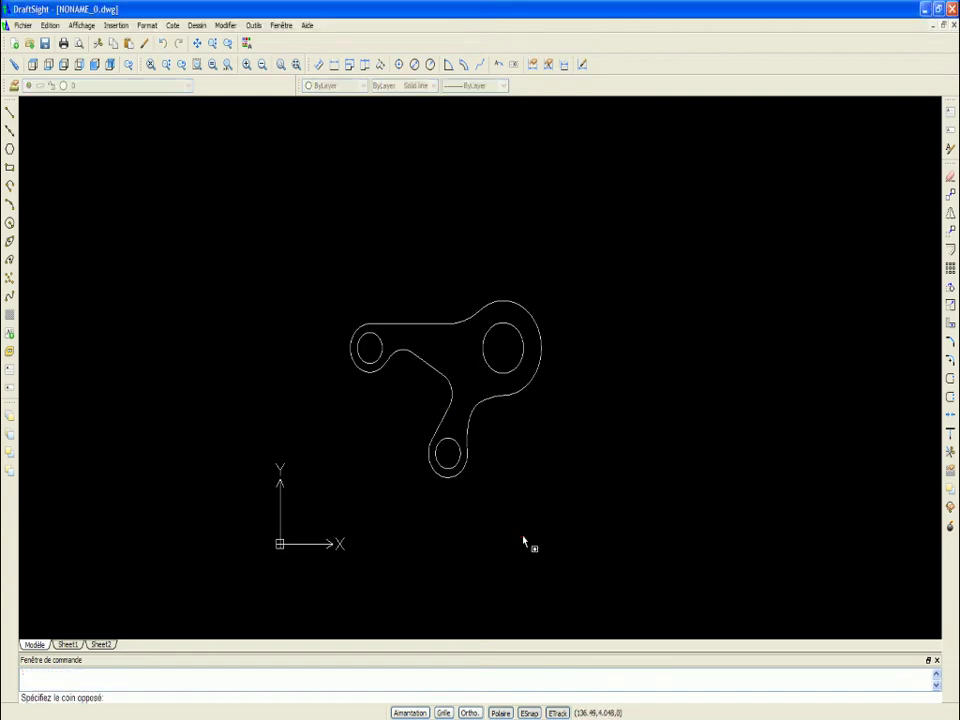
{"action": "scroll", "coordinate": [526, 543], "scroll_direction": "up", "scroll_amount": 2}
{"action": "scroll", "coordinate": [435, 430], "scroll_direction": "down", "scroll_amount": 2}
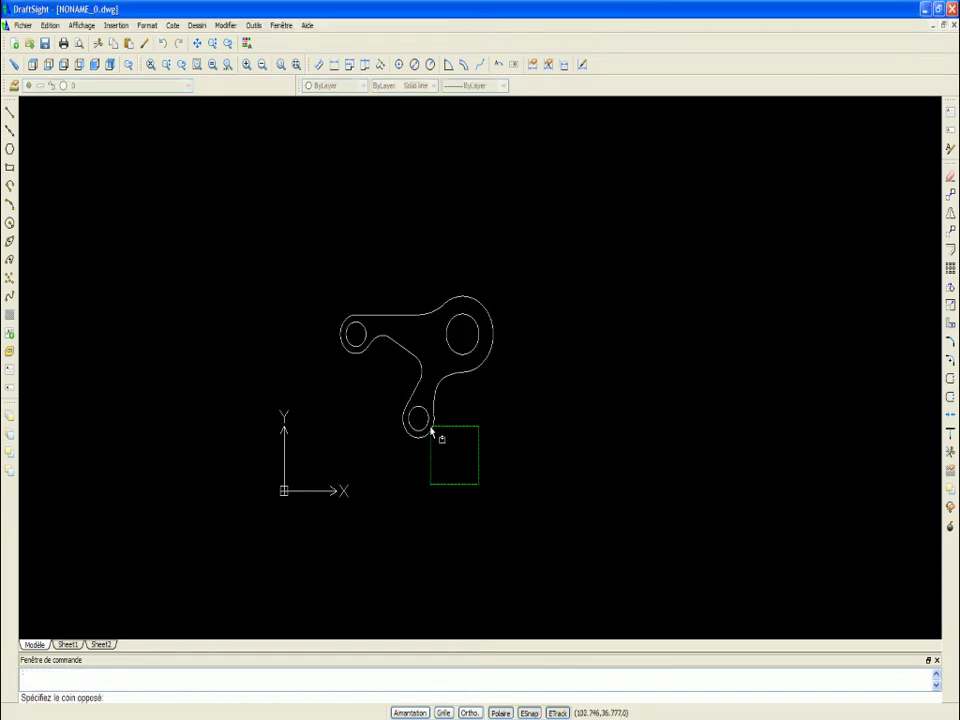
{"action": "left_click", "coordinate": [439, 441]}
{"action": "scroll", "coordinate": [446, 354], "scroll_direction": "up", "scroll_amount": 4}
{"action": "left_click", "coordinate": [447, 418]}
{"action": "left_click", "coordinate": [383, 372]}
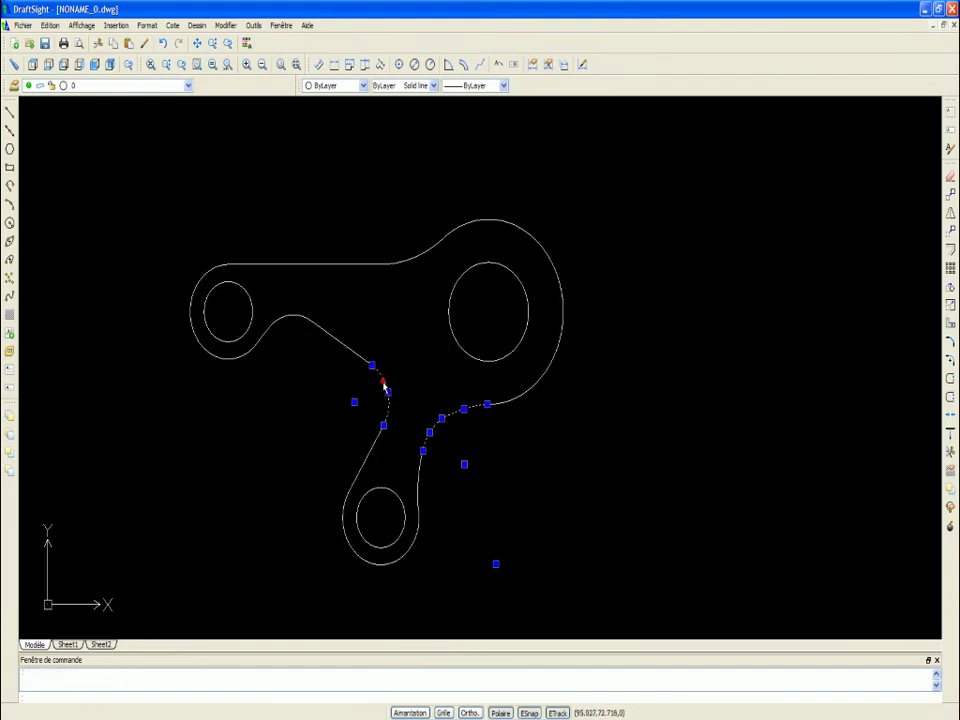
{"action": "left_click", "coordinate": [300, 318]}
{"action": "left_click", "coordinate": [304, 266]}
{"action": "left_click", "coordinate": [414, 259]}
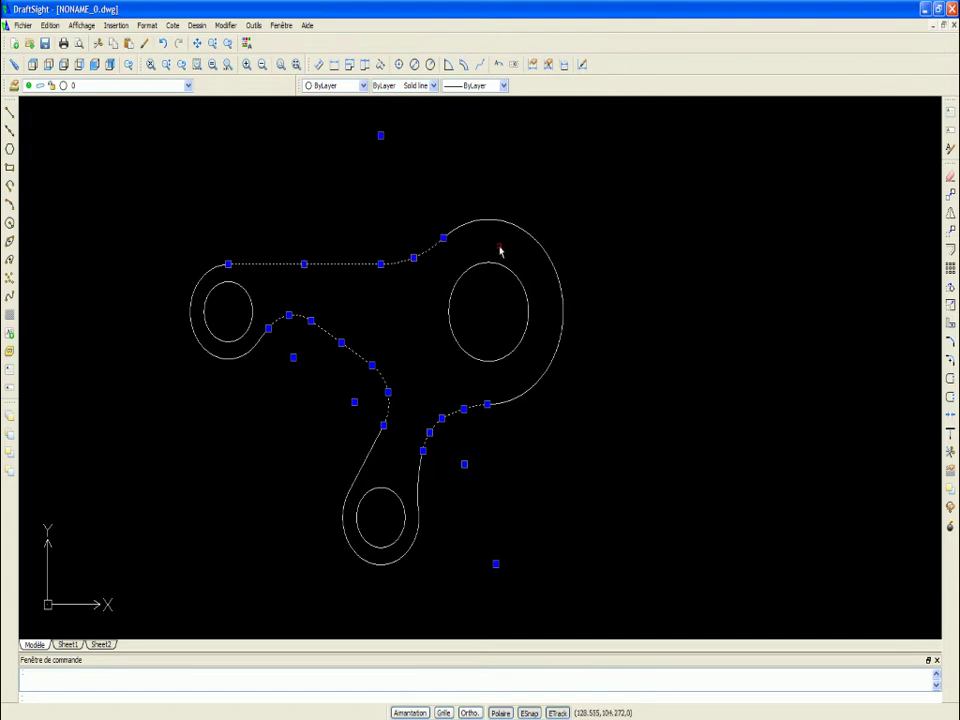
{"action": "left_click", "coordinate": [485, 220]}
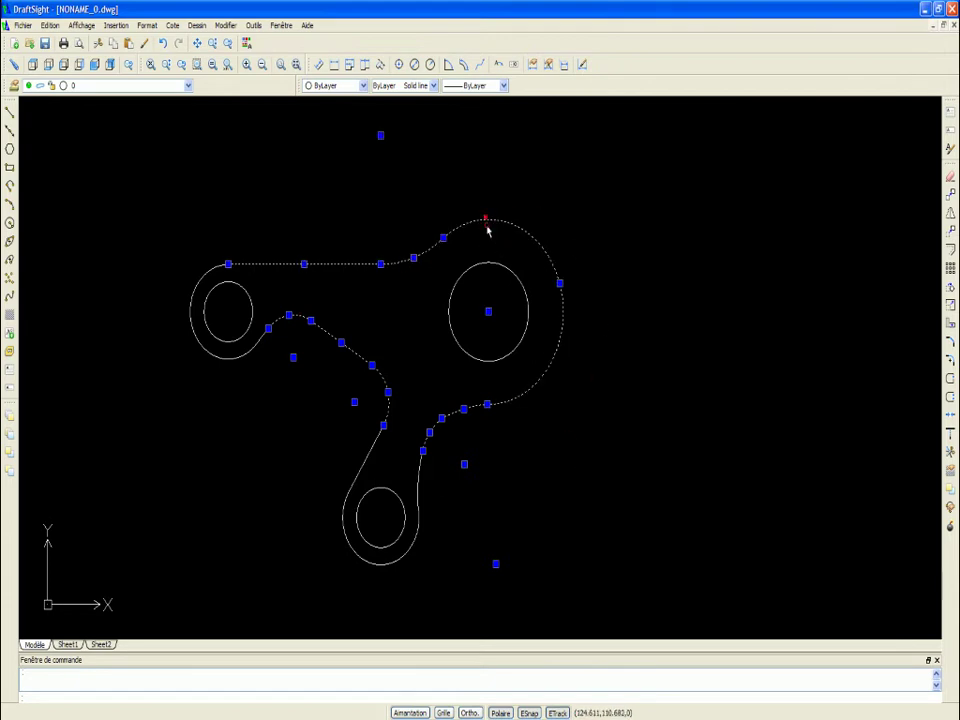
{"action": "left_click", "coordinate": [422, 466]}
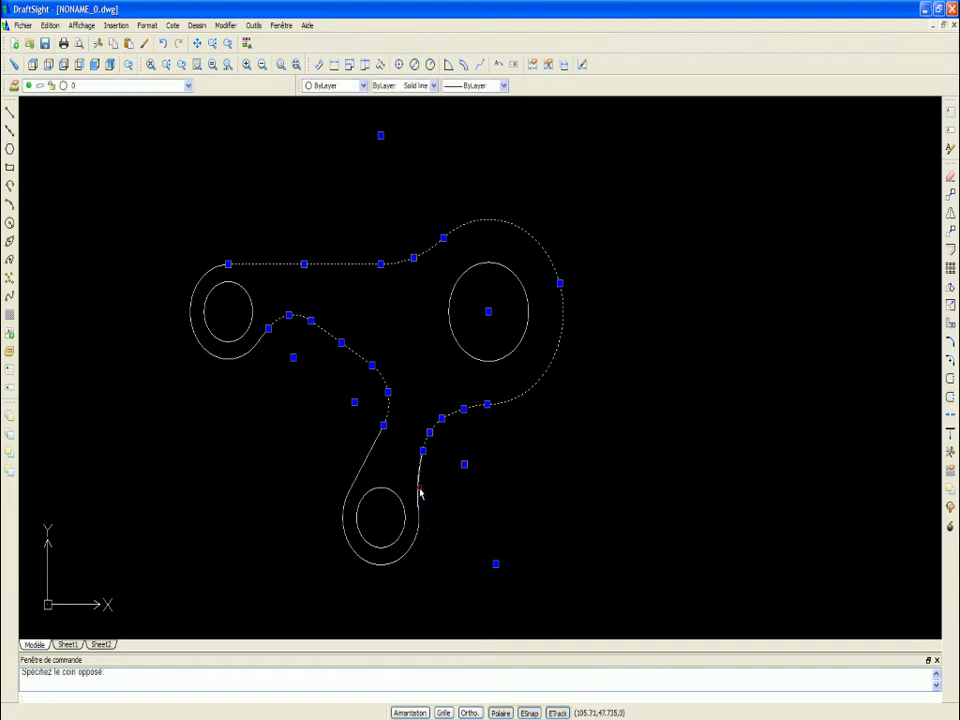
{"action": "scroll", "coordinate": [495, 497], "scroll_direction": "down", "scroll_amount": 1}
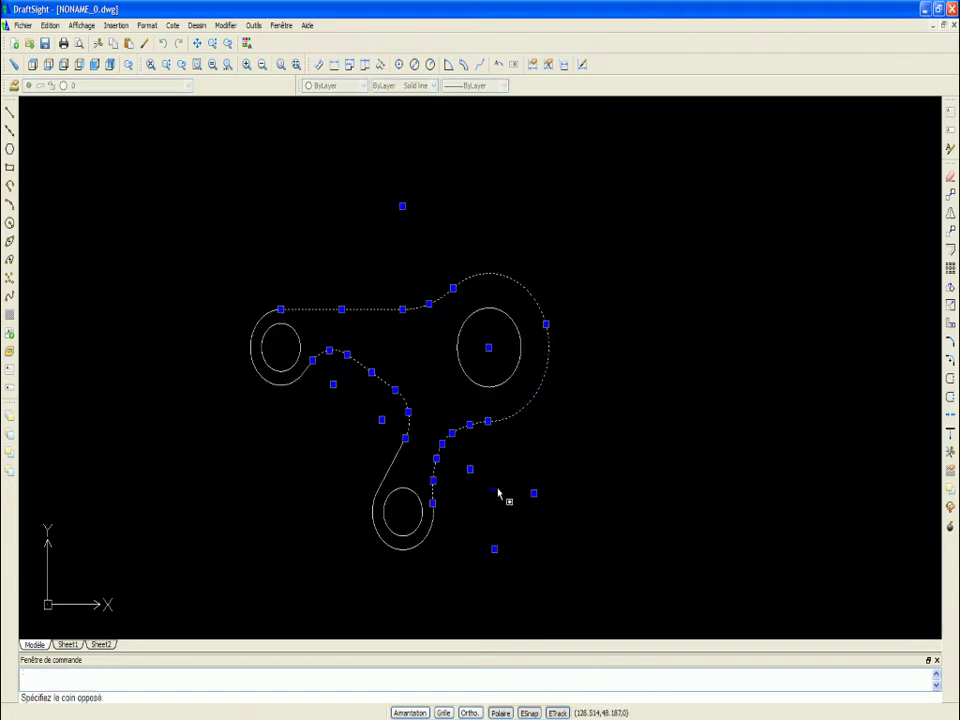
{"action": "scroll", "coordinate": [492, 497], "scroll_direction": "down", "scroll_amount": 1}
{"action": "left_click", "coordinate": [526, 488]}
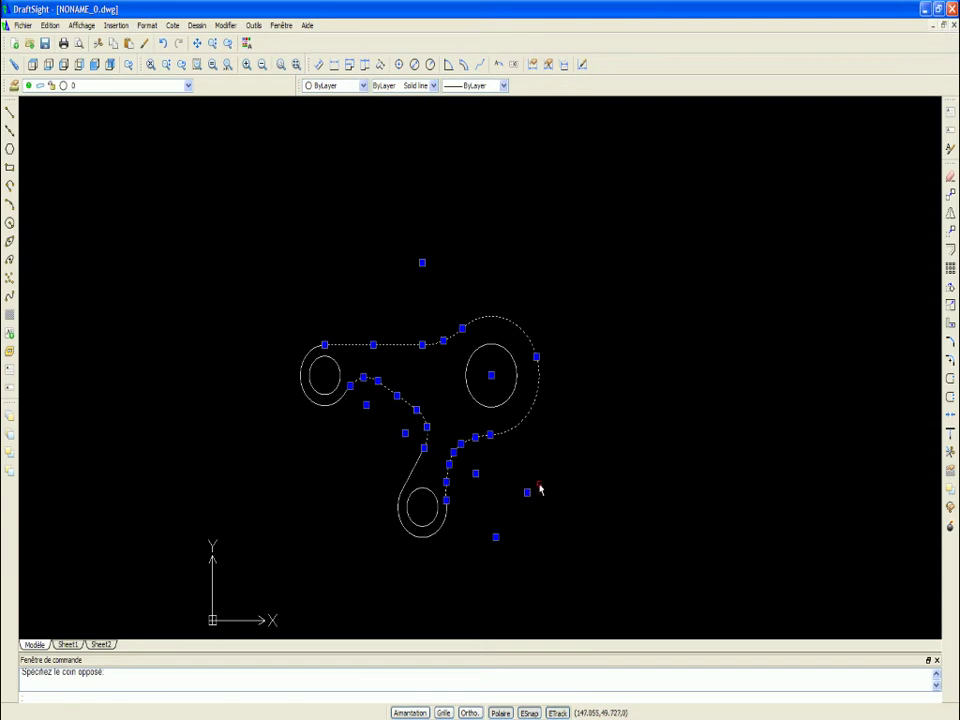
{"action": "key", "text": "Escape"}
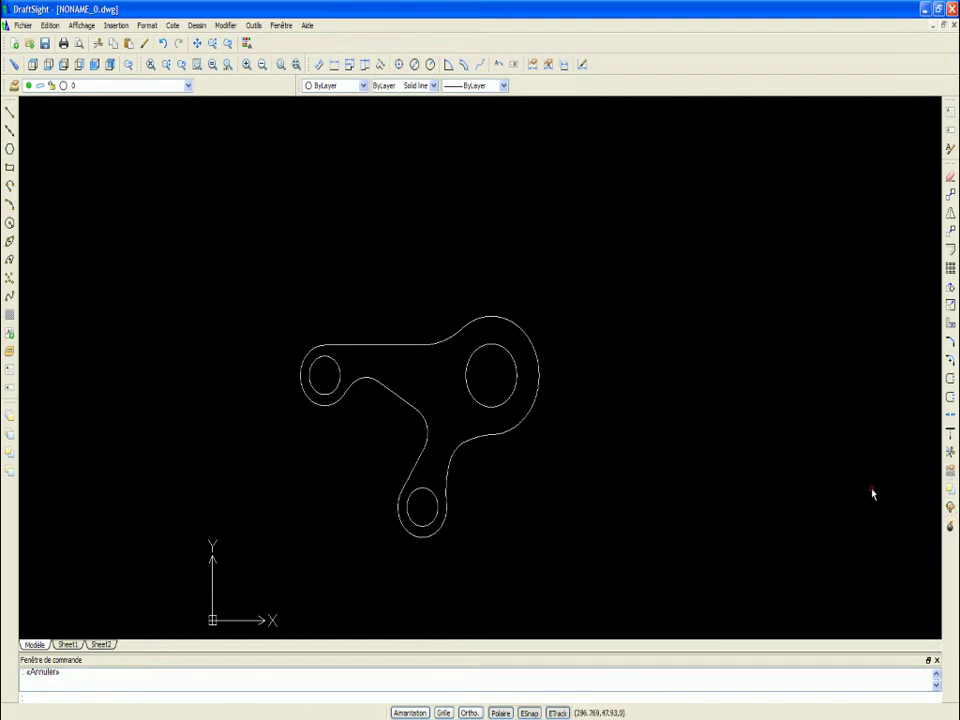
Step: Edit the whole part with the Multiple option of the polyline edit command and convert its lines and arcs to polylines
{"action": "left_click", "coordinate": [949, 509]}
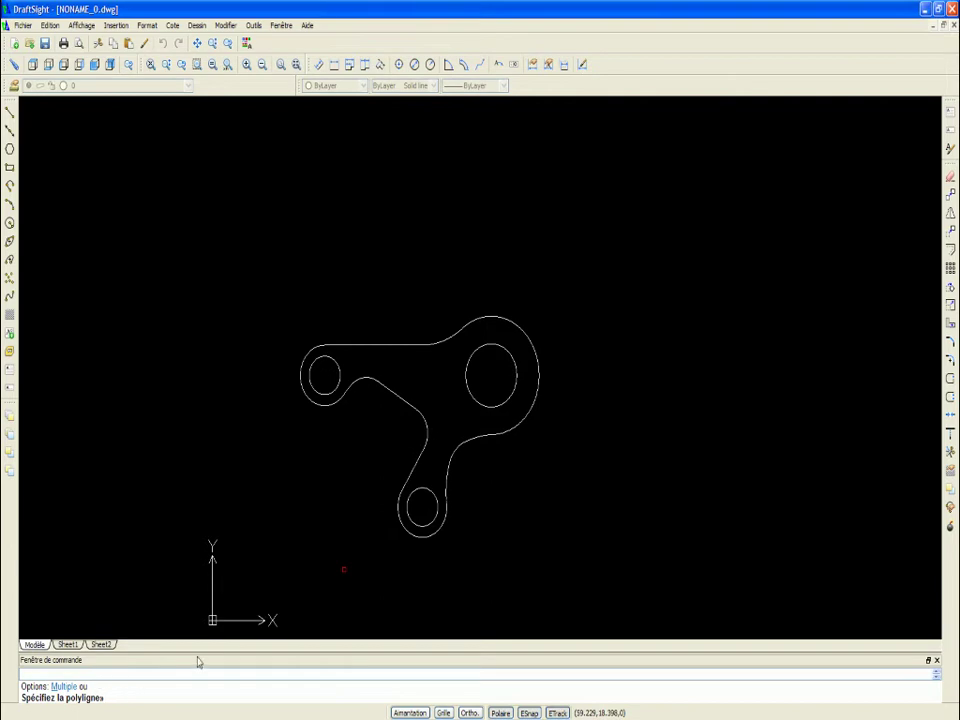
{"action": "type", "text": "m"}
{"action": "key", "text": "Return"}
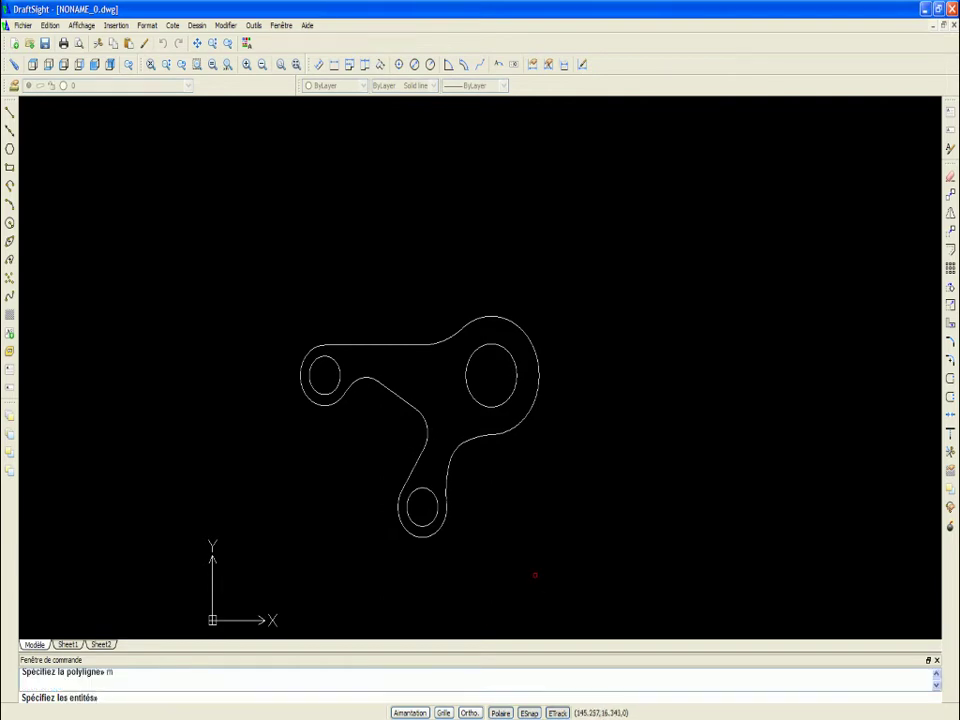
{"action": "left_click", "coordinate": [576, 557]}
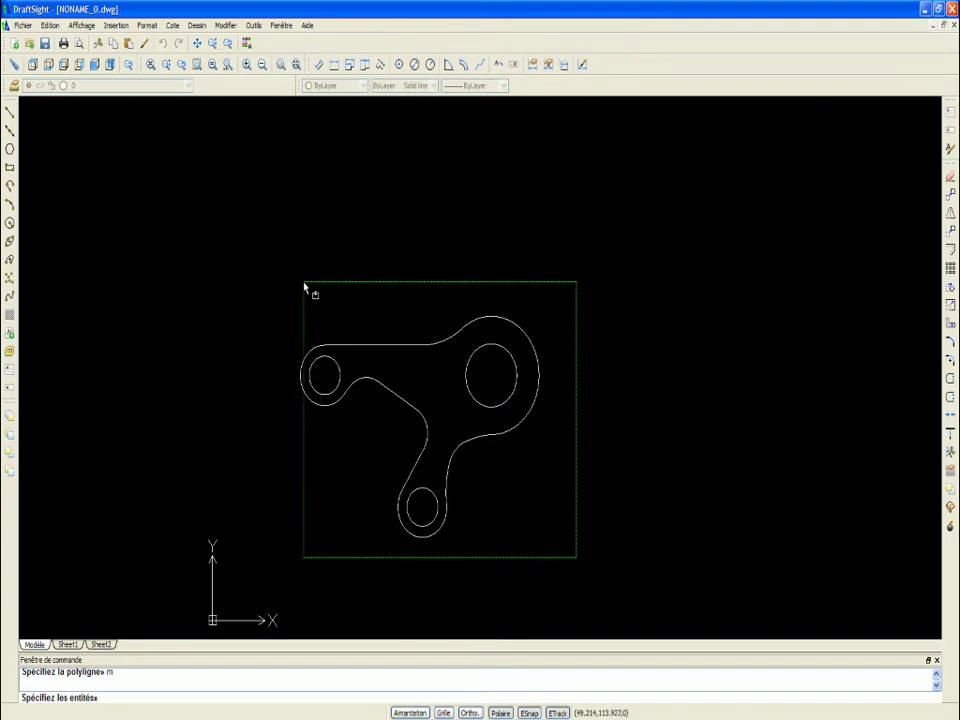
{"action": "left_click", "coordinate": [273, 252]}
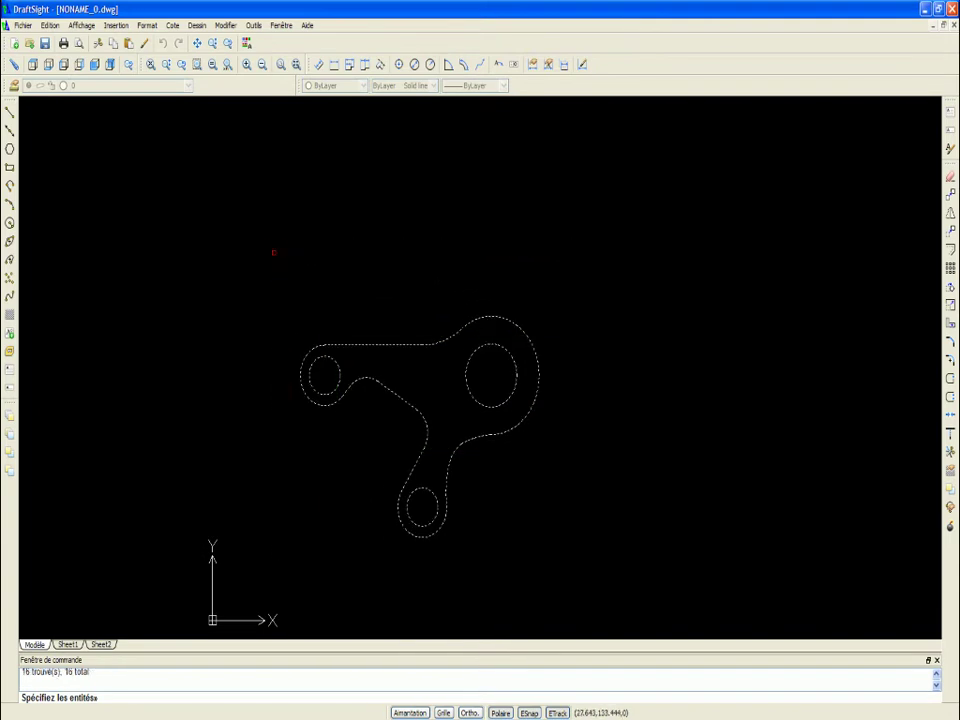
{"action": "key", "text": "Return"}
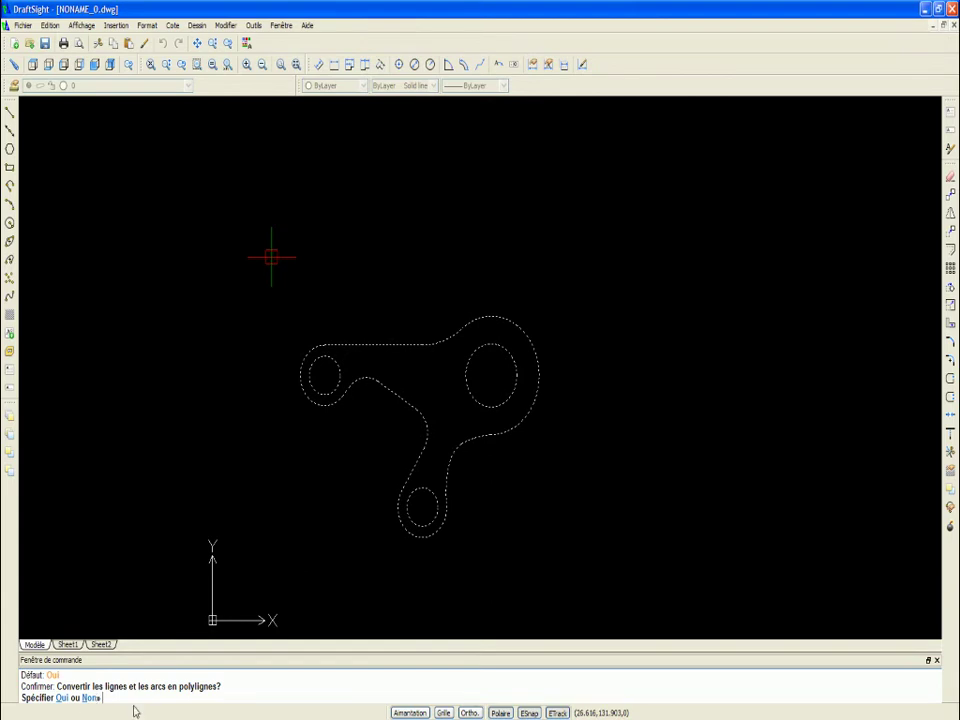
{"action": "type", "text": "o"}
{"action": "key", "text": "Return"}
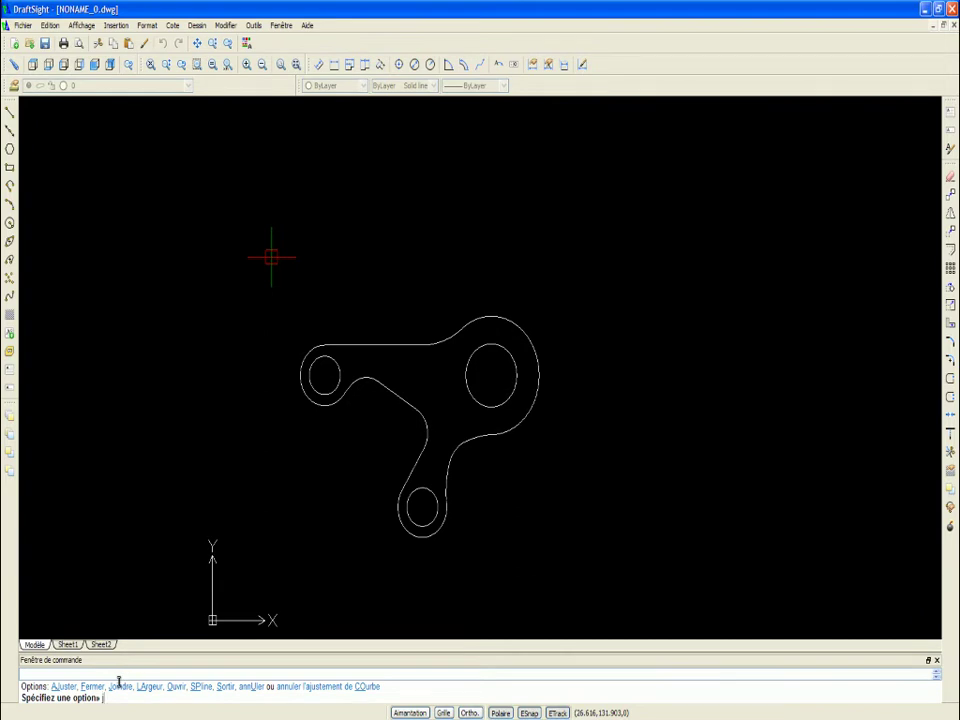
Step: Join the converted outline segments with the default gap tolerance of 0 and finish the polyline edit
{"action": "left_click", "coordinate": [118, 686]}
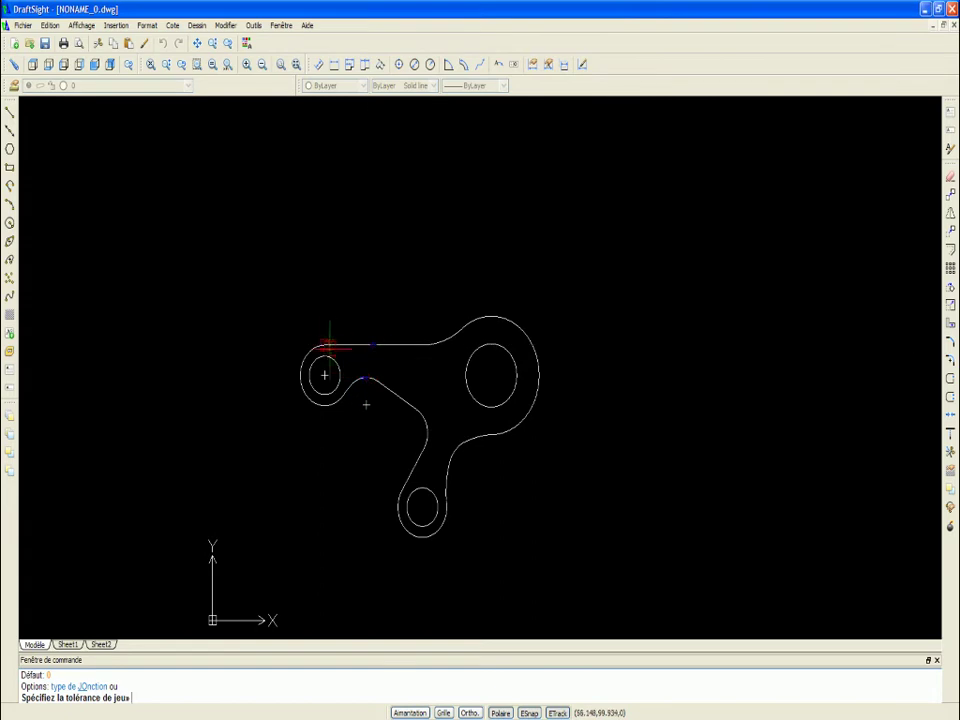
{"action": "scroll", "coordinate": [330, 346], "scroll_direction": "up", "scroll_amount": 1}
{"action": "scroll", "coordinate": [385, 395], "scroll_direction": "up", "scroll_amount": 2}
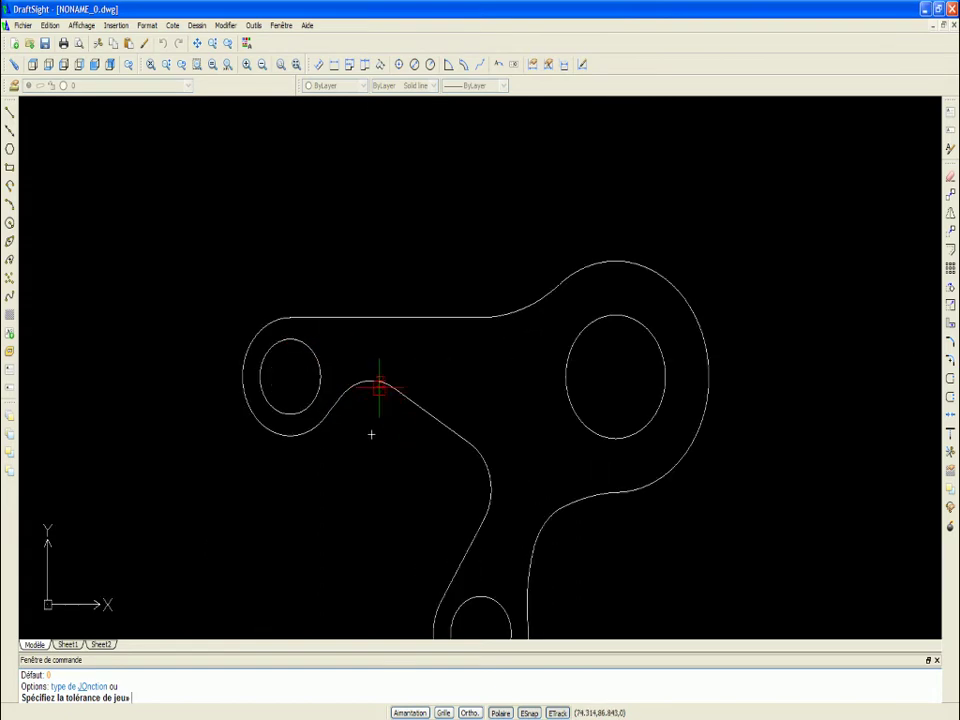
{"action": "scroll", "coordinate": [461, 372], "scroll_direction": "down", "scroll_amount": 1}
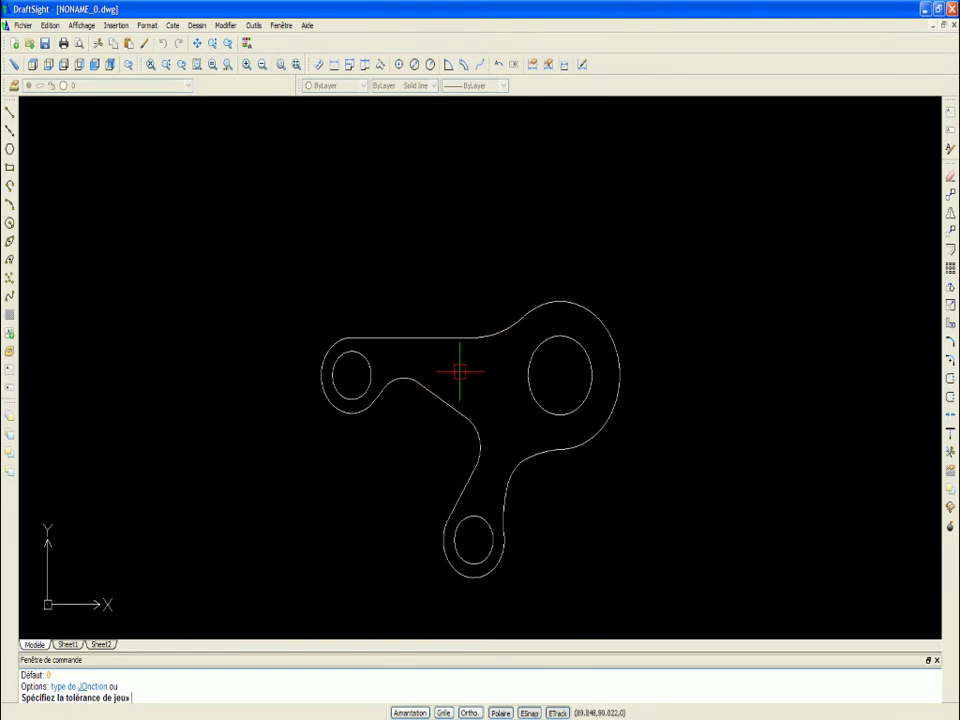
{"action": "scroll", "coordinate": [422, 345], "scroll_direction": "down", "scroll_amount": 1}
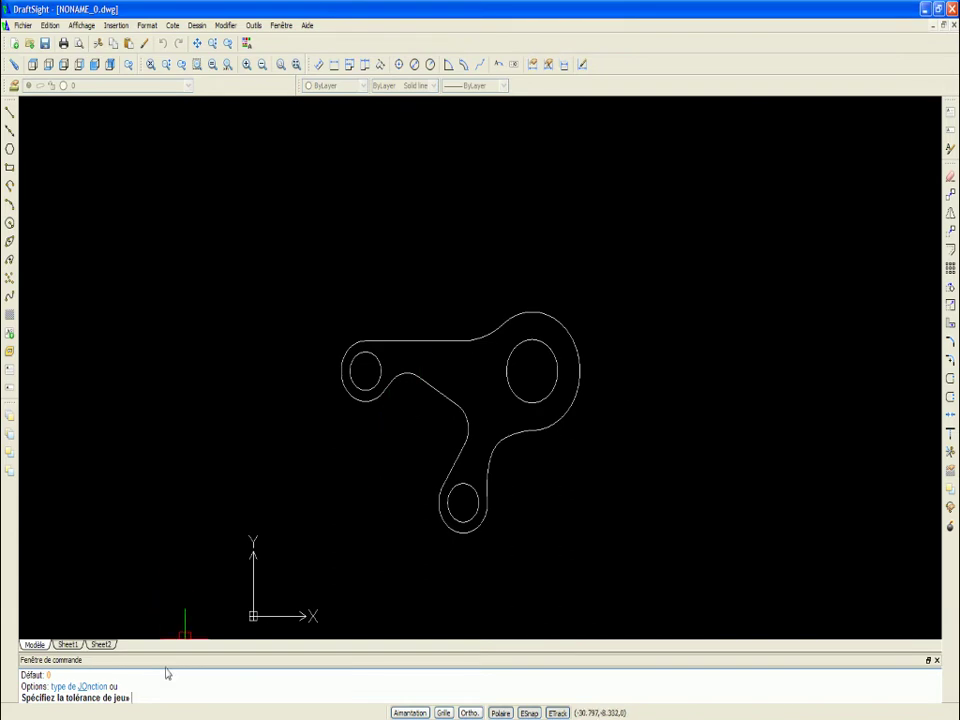
{"action": "left_click", "coordinate": [141, 689]}
{"action": "key", "text": "Return"}
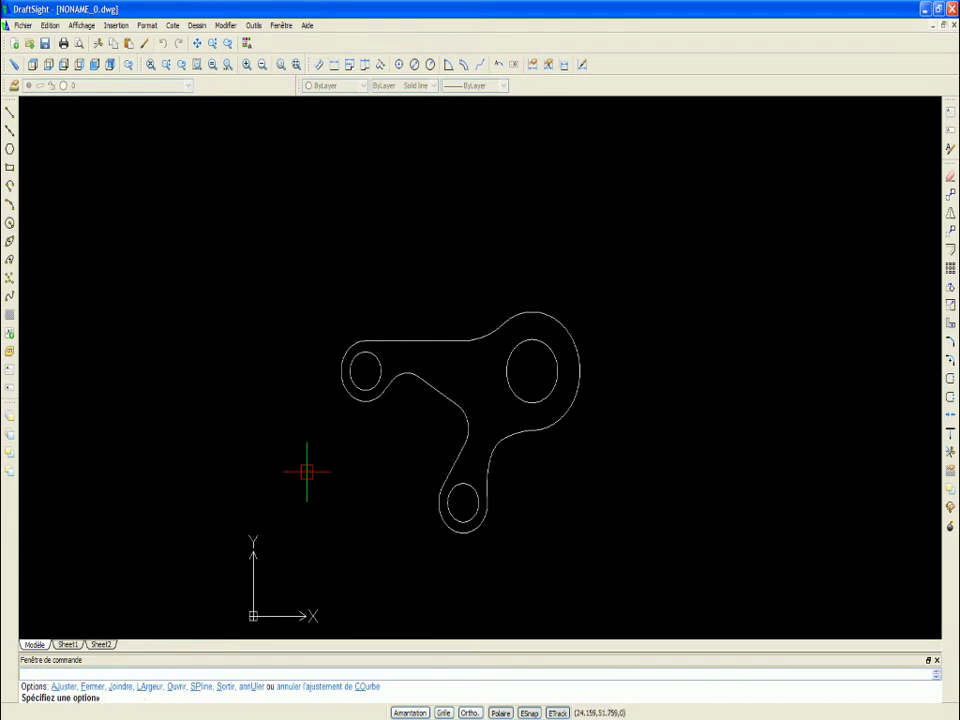
{"action": "key", "text": "Return"}
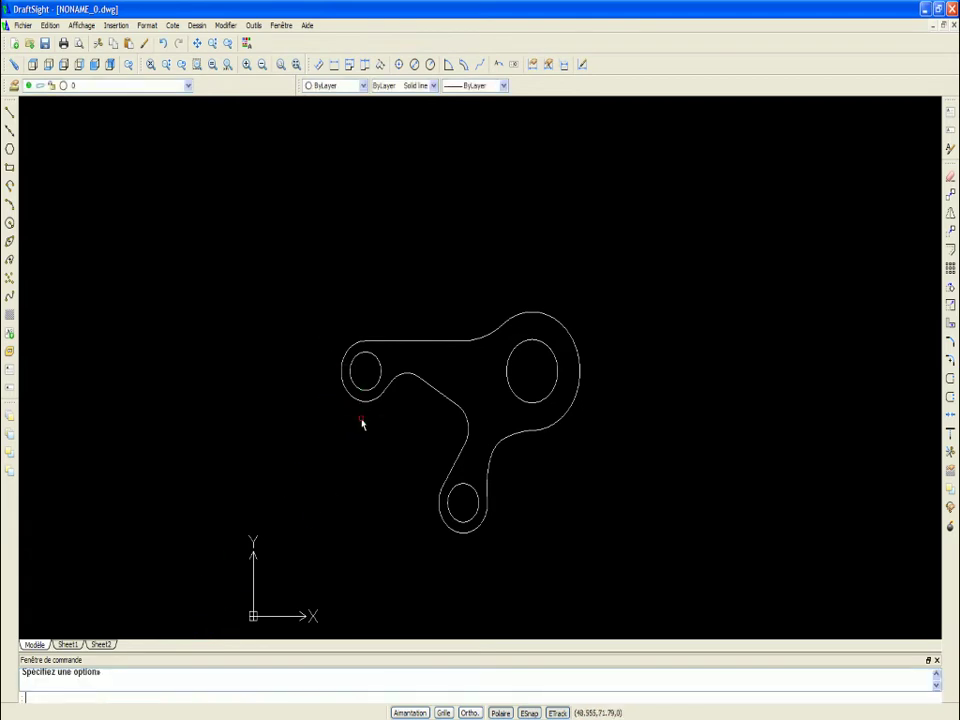
Step: Select the part's outer contour to check that it is one continuous polyline, then clear the selection
{"action": "left_click", "coordinate": [549, 433]}
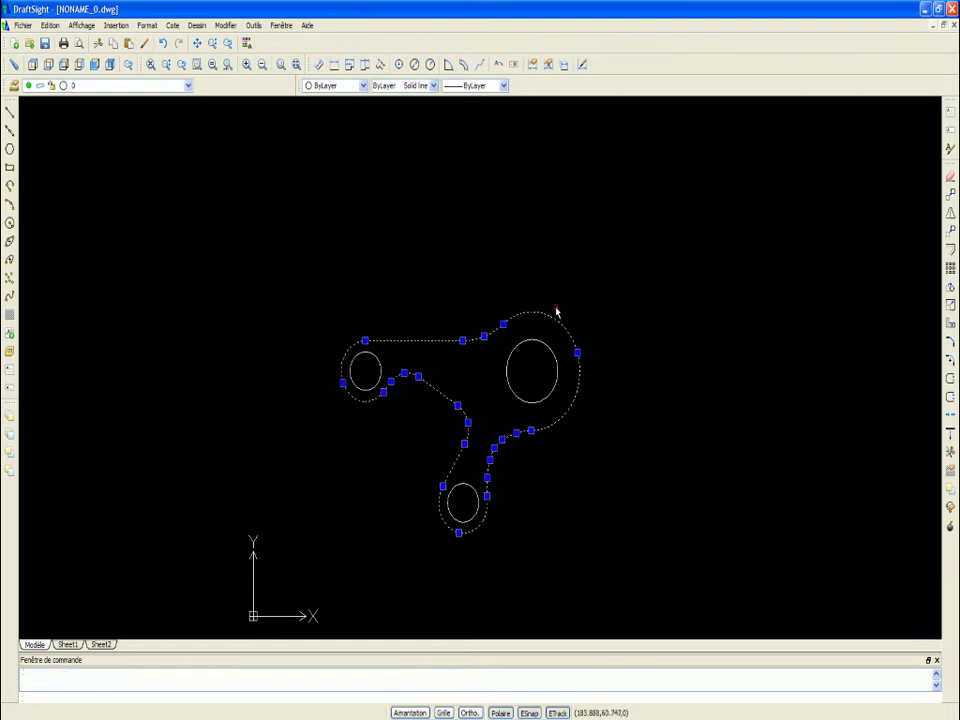
{"action": "key", "text": "Escape"}
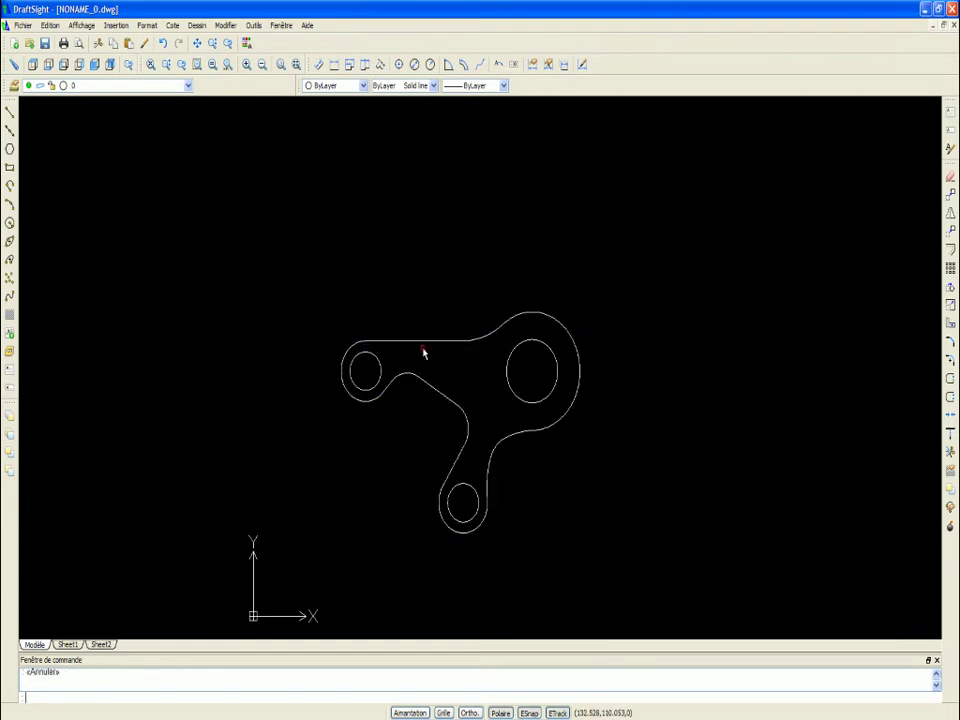
{"action": "left_click", "coordinate": [416, 330]}
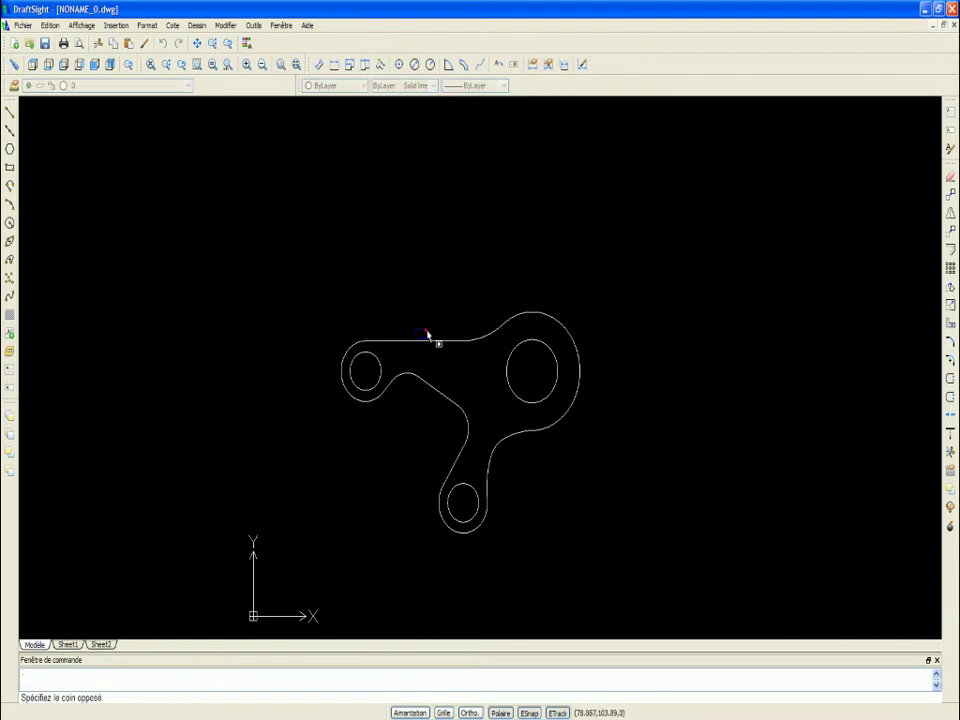
{"action": "left_click", "coordinate": [426, 338]}
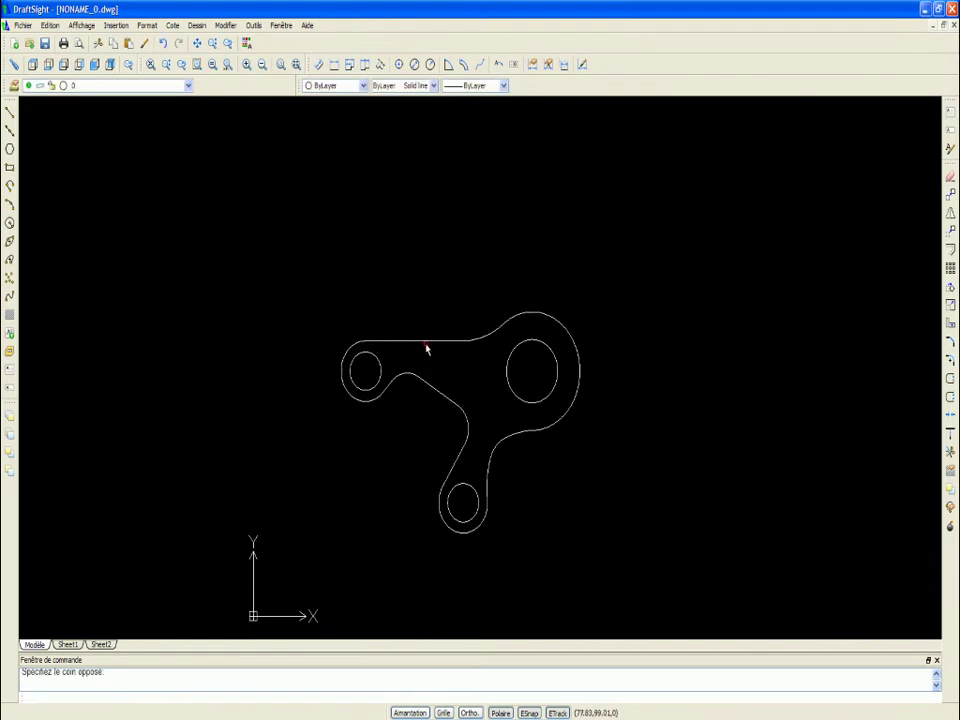
{"action": "left_click", "coordinate": [425, 345]}
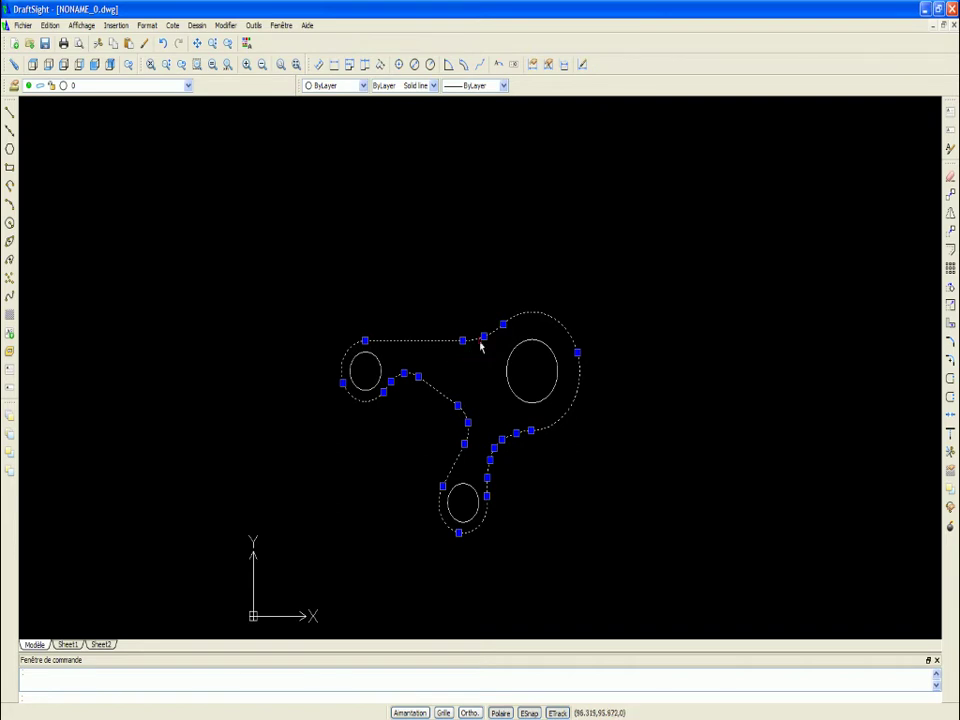
{"action": "key", "text": "Escape"}
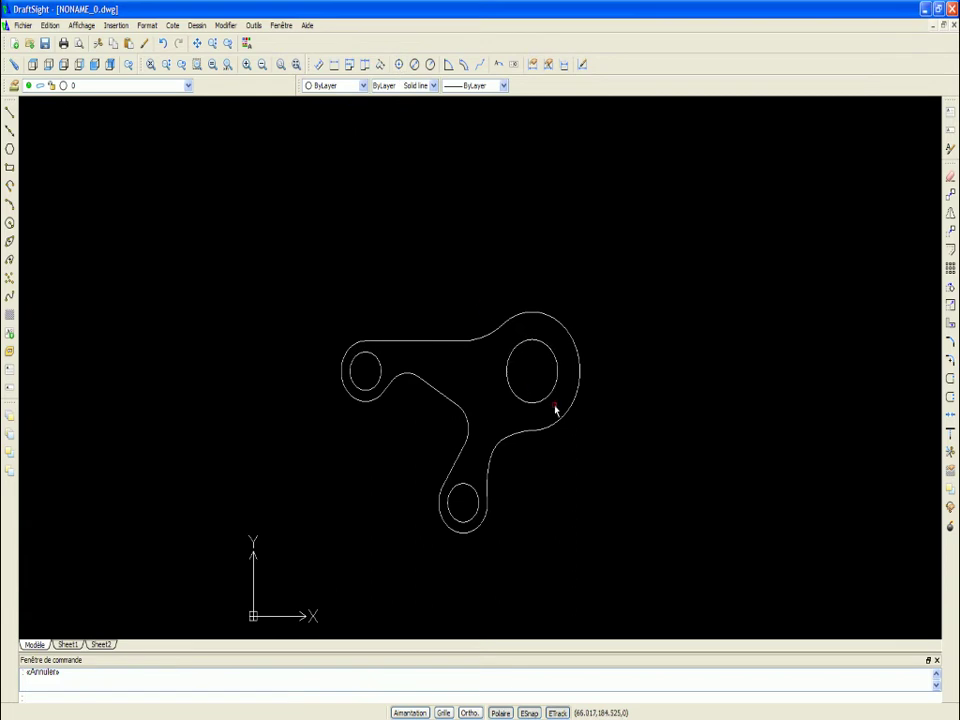
Step: Add centre marks to the three circular holes of the part
{"action": "scroll", "coordinate": [362, 375], "scroll_direction": "up", "scroll_amount": 3}
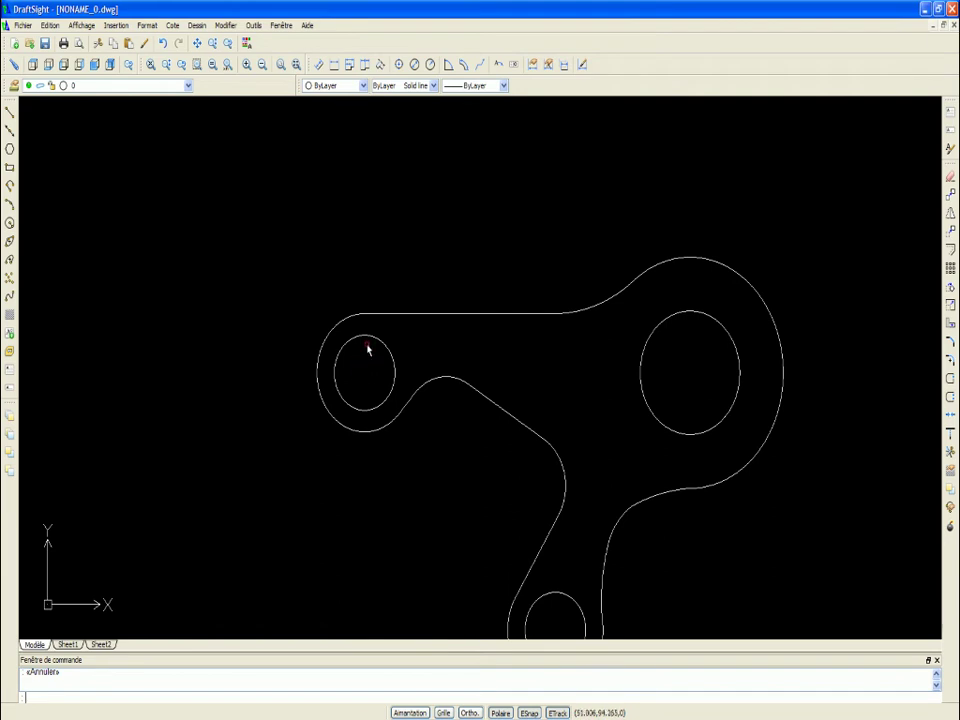
{"action": "left_click", "coordinate": [398, 65]}
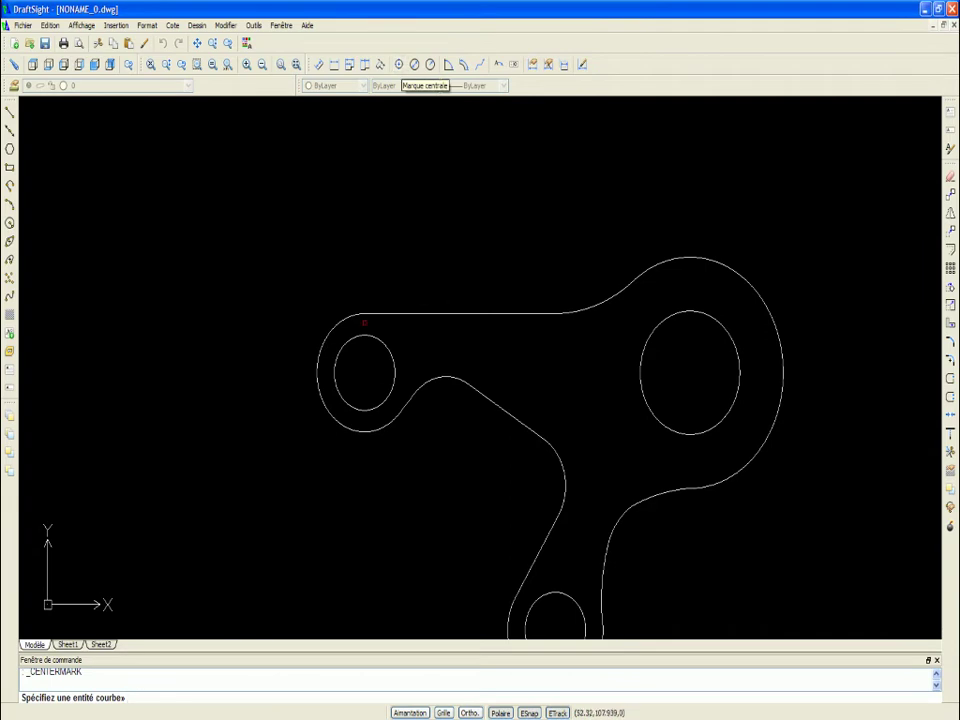
{"action": "left_click", "coordinate": [364, 336]}
{"action": "left_click", "coordinate": [688, 313]}
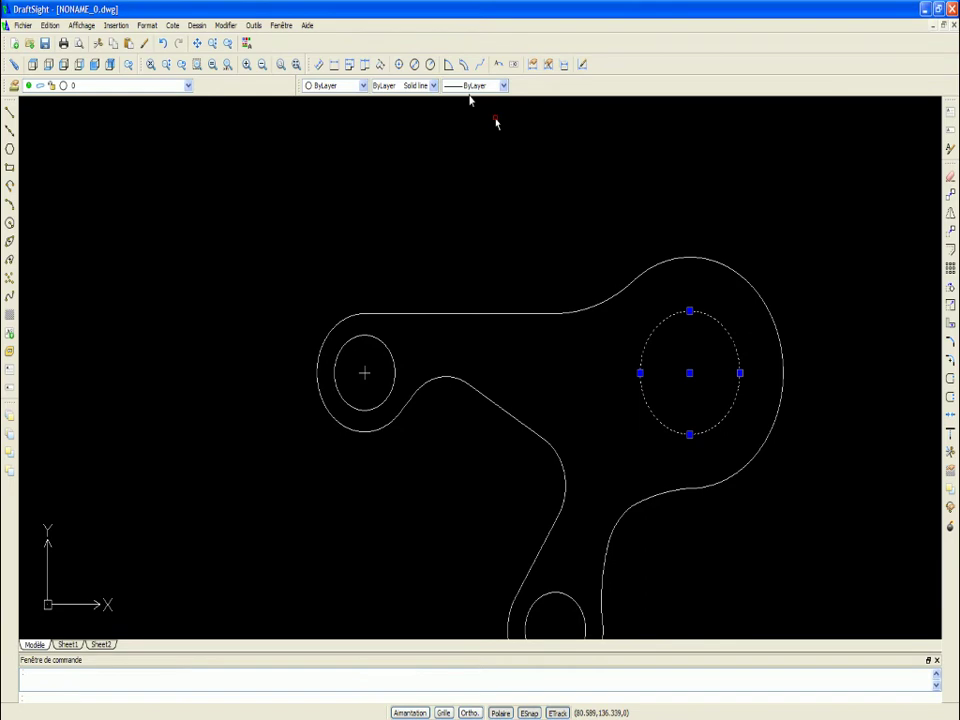
{"action": "key", "text": "Escape"}
{"action": "right_click", "coordinate": [469, 256]}
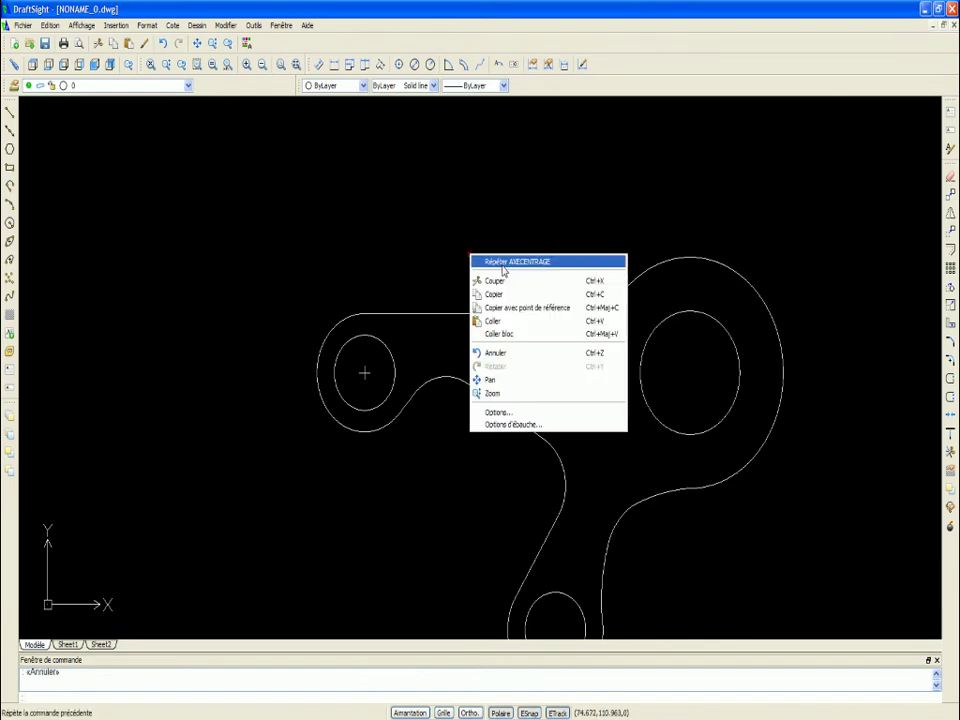
{"action": "left_click", "coordinate": [500, 261]}
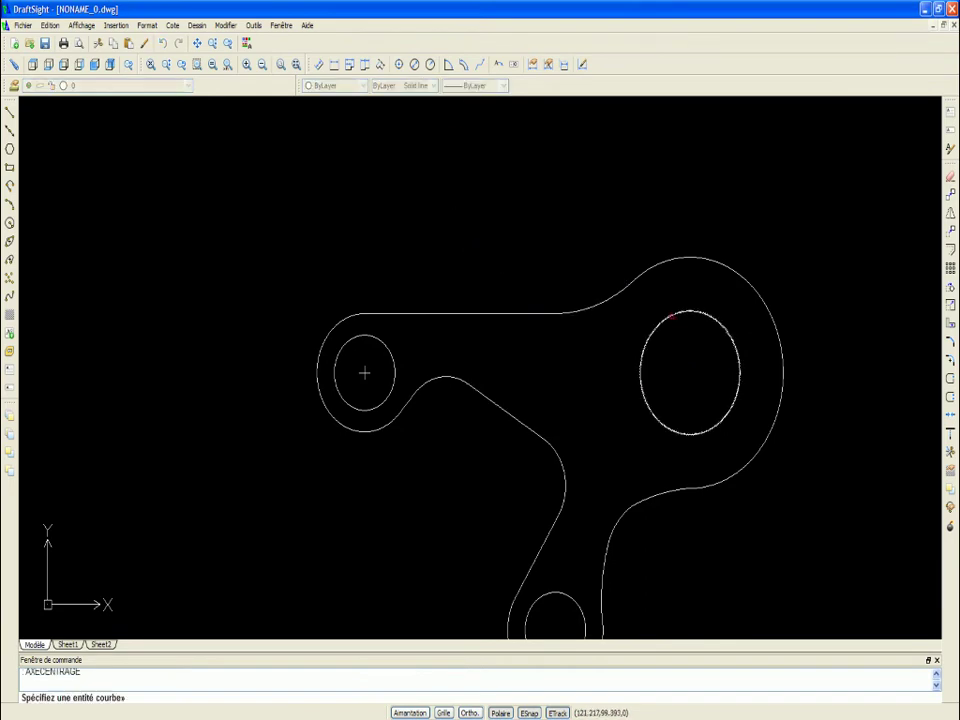
{"action": "left_click", "coordinate": [670, 316]}
{"action": "right_click", "coordinate": [600, 450]}
{"action": "left_click", "coordinate": [615, 460]}
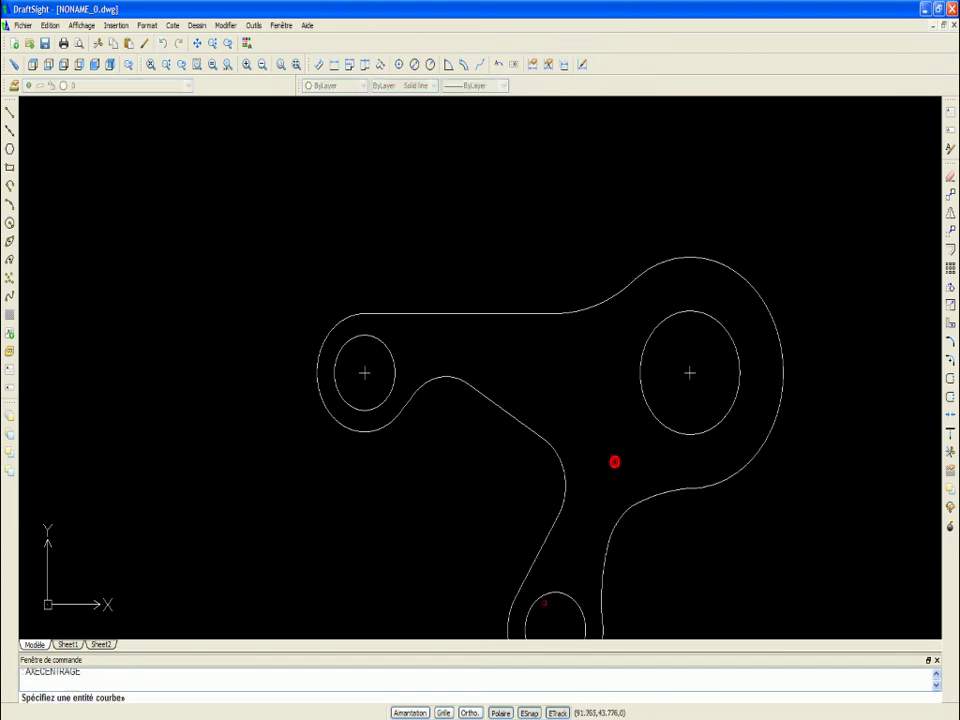
{"action": "left_click", "coordinate": [550, 594]}
{"action": "scroll", "coordinate": [505, 358], "scroll_direction": "down", "scroll_amount": 2}
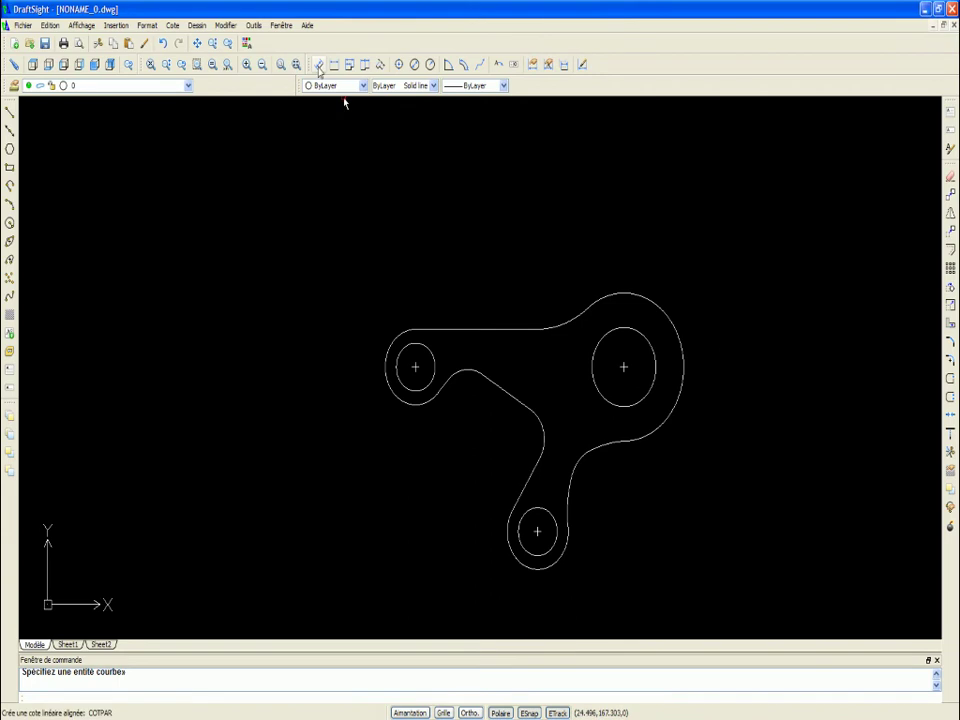
Step: Add an aligned dimension between the centres of the upper-left and bottom holes, placed outside the part on its lower-left side
{"action": "left_click", "coordinate": [319, 65]}
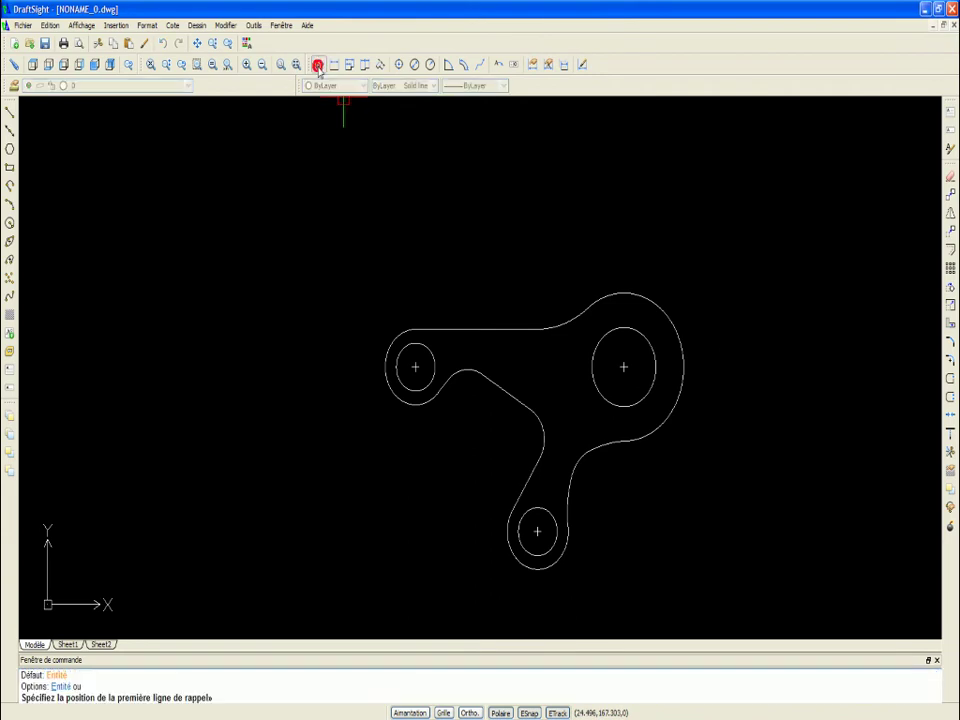
{"action": "scroll", "coordinate": [414, 375], "scroll_direction": "up", "scroll_amount": 3}
{"action": "left_click", "coordinate": [407, 356]}
{"action": "scroll", "coordinate": [388, 255], "scroll_direction": "down", "scroll_amount": 4}
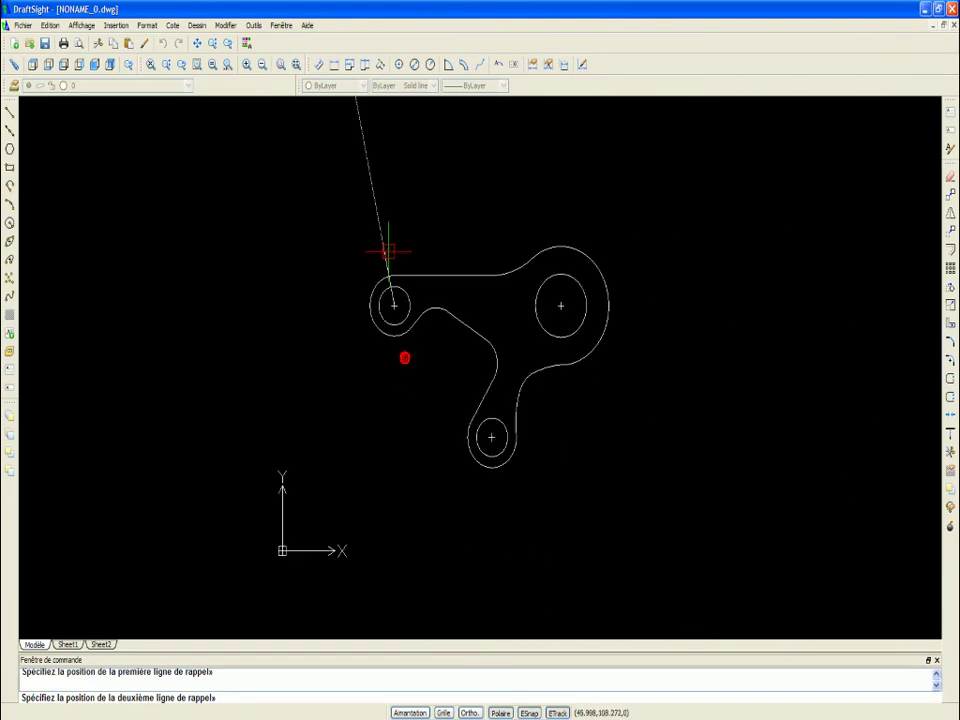
{"action": "scroll", "coordinate": [493, 437], "scroll_direction": "up", "scroll_amount": 3}
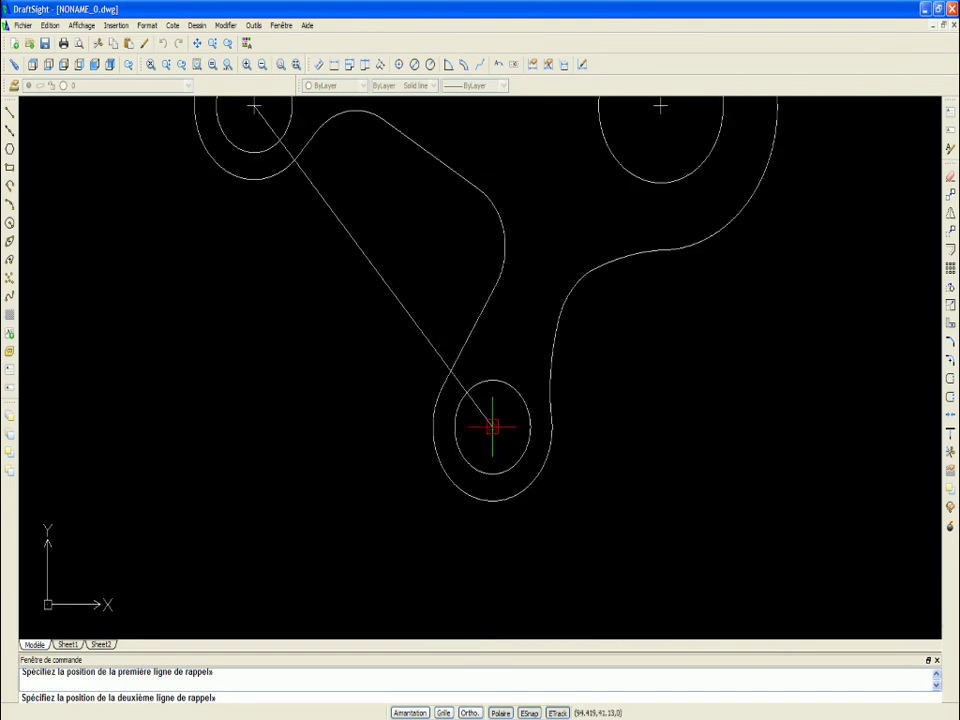
{"action": "left_click", "coordinate": [492, 427]}
{"action": "scroll", "coordinate": [460, 470], "scroll_direction": "down", "scroll_amount": 3}
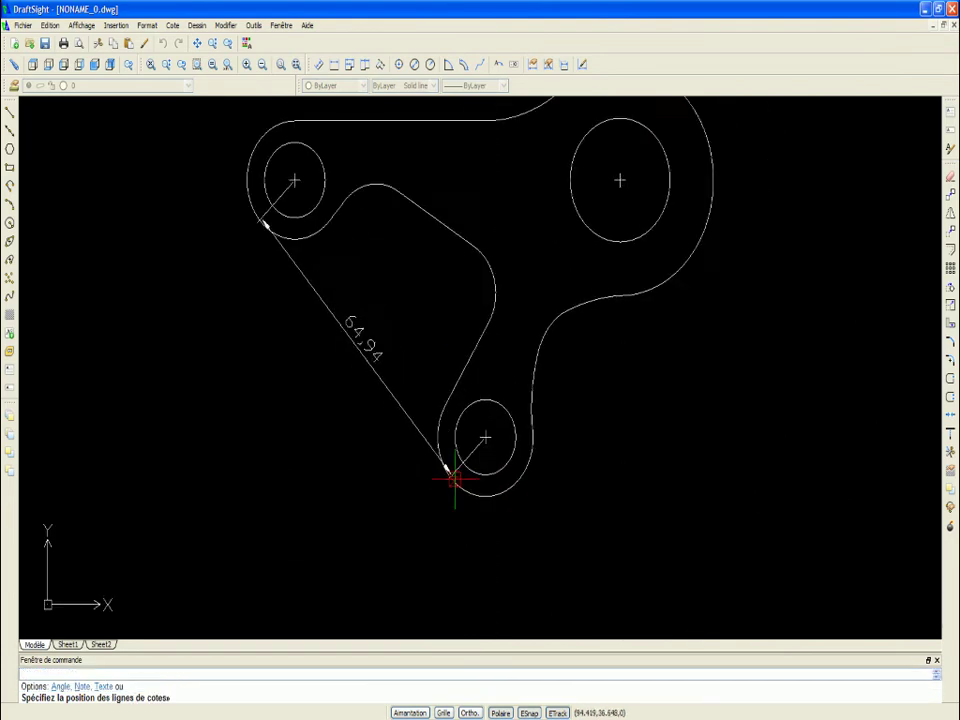
{"action": "left_click", "coordinate": [373, 522]}
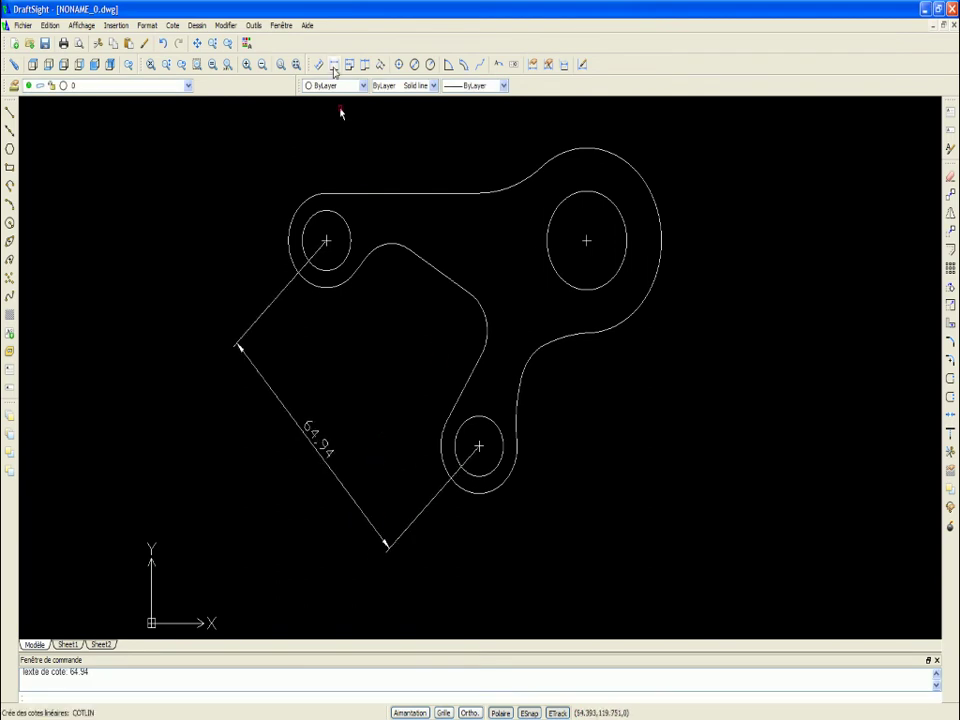
Step: Add a horizontal linear dimension between the centres of the small upper-left hole and the large hole, placed above the part
{"action": "left_click", "coordinate": [334, 64]}
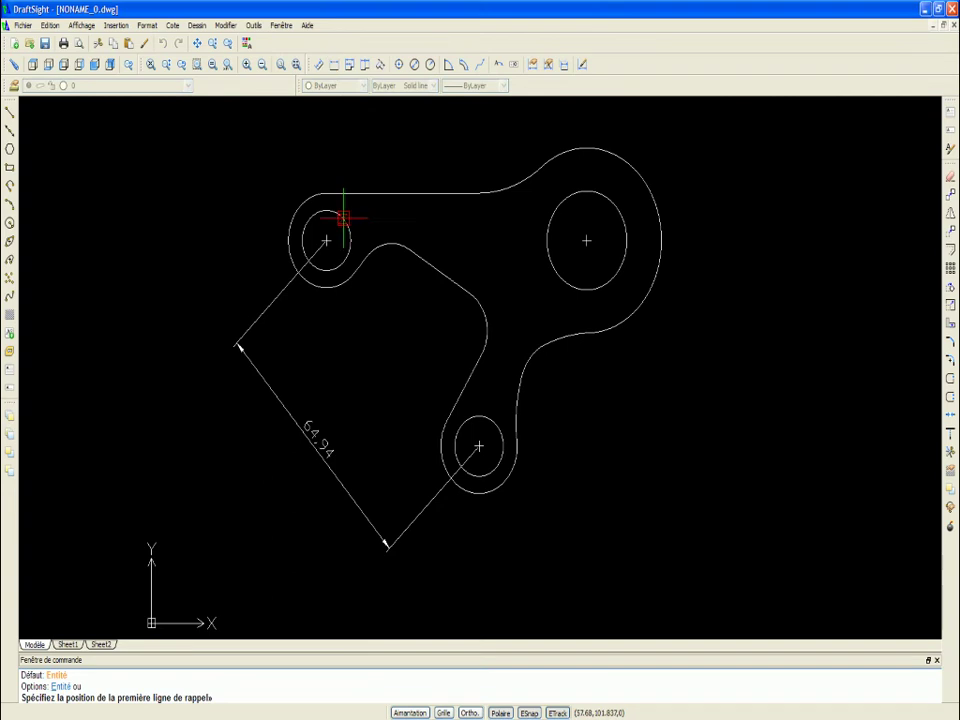
{"action": "scroll", "coordinate": [327, 236], "scroll_direction": "up", "scroll_amount": 4}
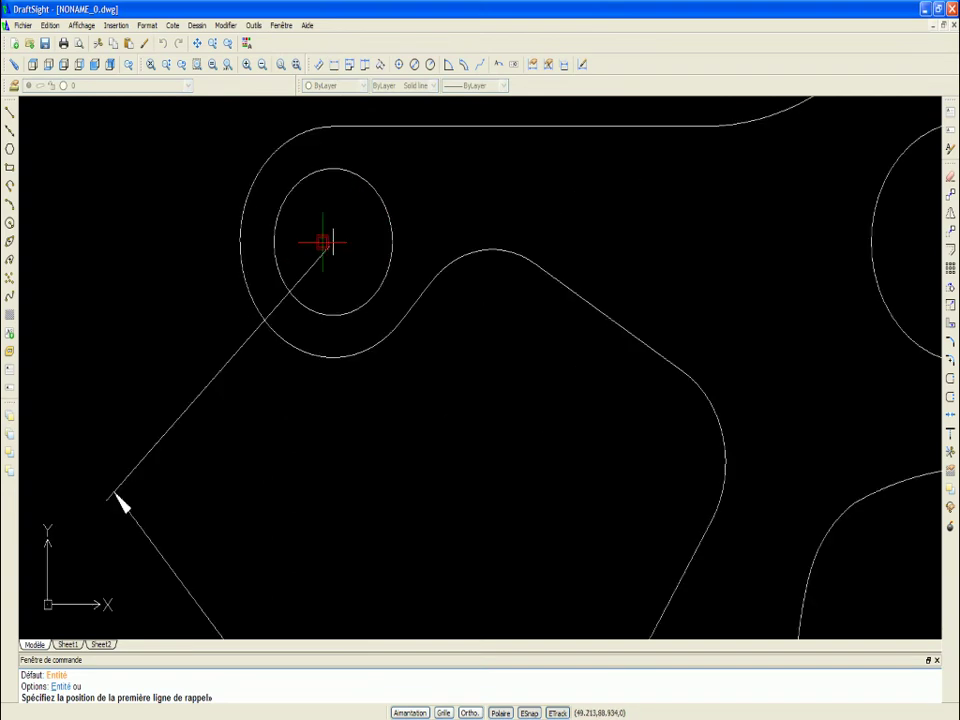
{"action": "left_click", "coordinate": [327, 236]}
{"action": "scroll", "coordinate": [334, 240], "scroll_direction": "down", "scroll_amount": 3}
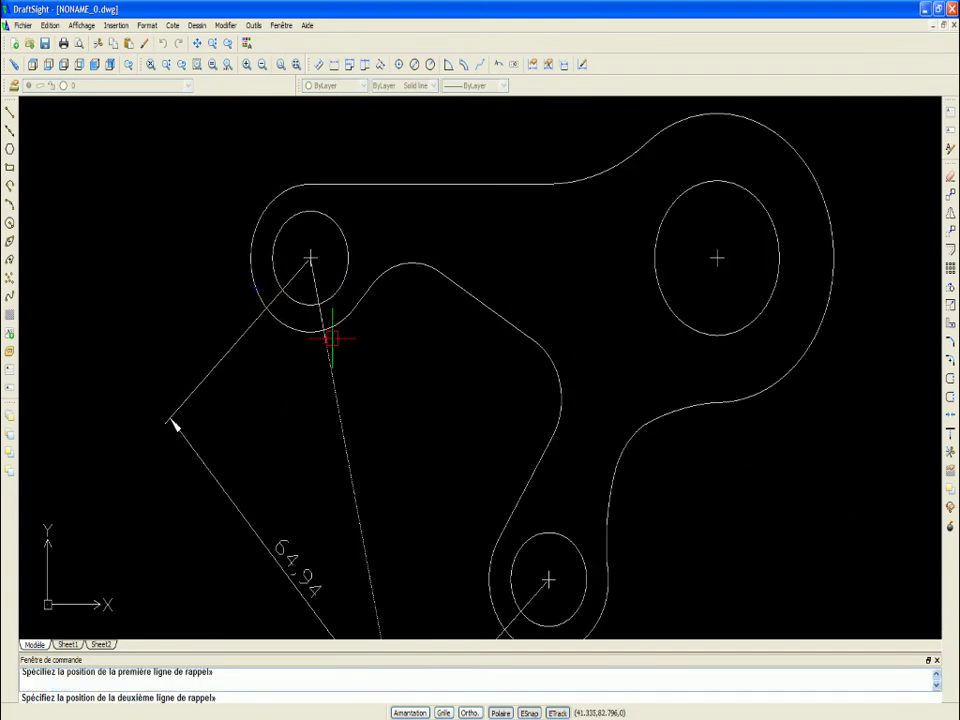
{"action": "scroll", "coordinate": [682, 243], "scroll_direction": "up", "scroll_amount": 3}
{"action": "left_click", "coordinate": [750, 270]}
{"action": "scroll", "coordinate": [680, 330], "scroll_direction": "down", "scroll_amount": 4}
{"action": "left_click", "coordinate": [568, 228]}
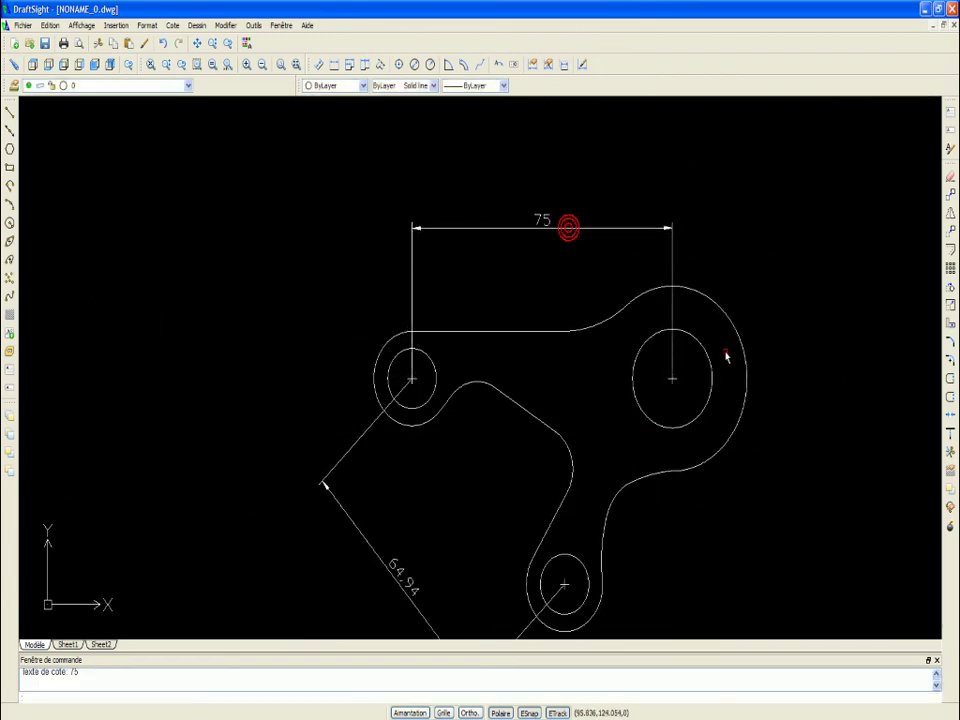
Step: Add a vertical linear dimension between the centres of the large hole and the bottom hole, placed to the right of the part
{"action": "right_click", "coordinate": [763, 231]}
{"action": "left_click", "coordinate": [798, 239]}
{"action": "scroll", "coordinate": [664, 370], "scroll_direction": "up", "scroll_amount": 3}
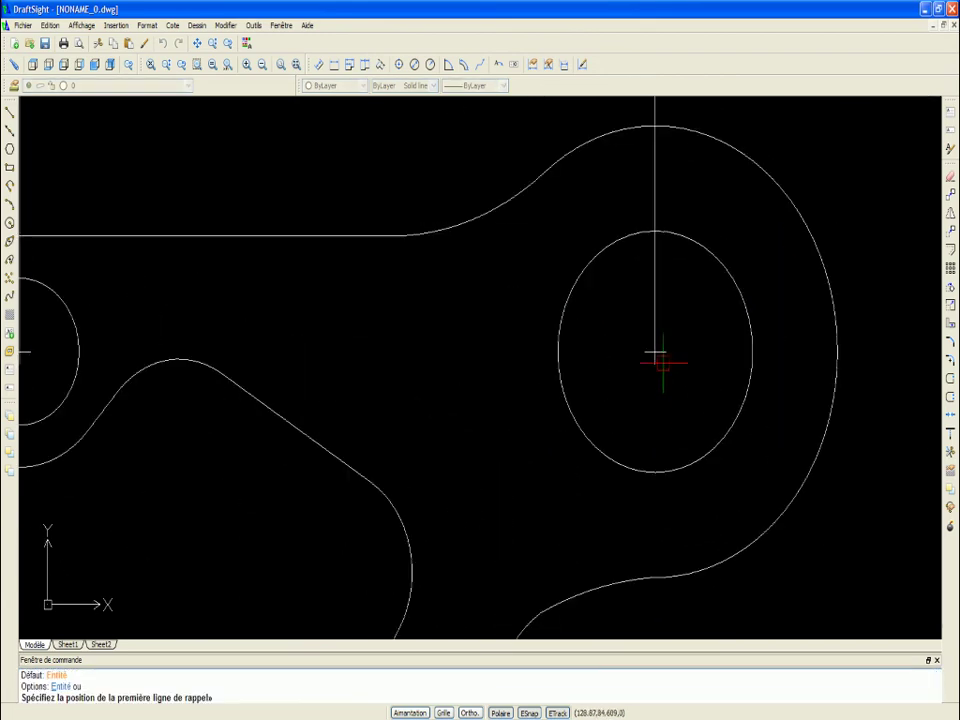
{"action": "left_click", "coordinate": [654, 350]}
{"action": "scroll", "coordinate": [566, 250], "scroll_direction": "down", "scroll_amount": 4}
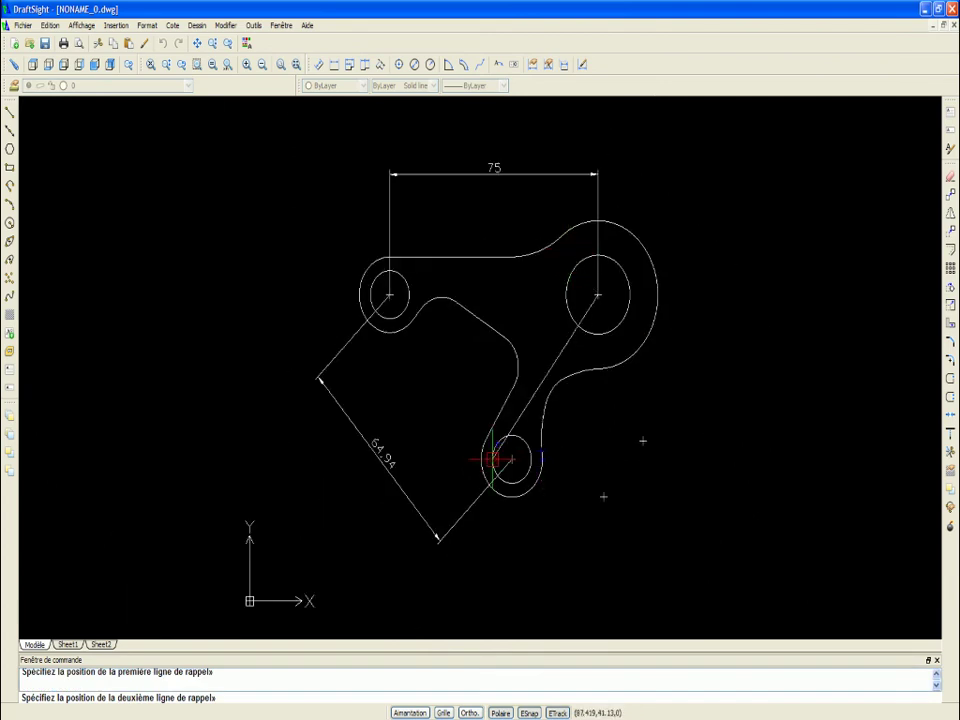
{"action": "scroll", "coordinate": [500, 456], "scroll_direction": "up", "scroll_amount": 6}
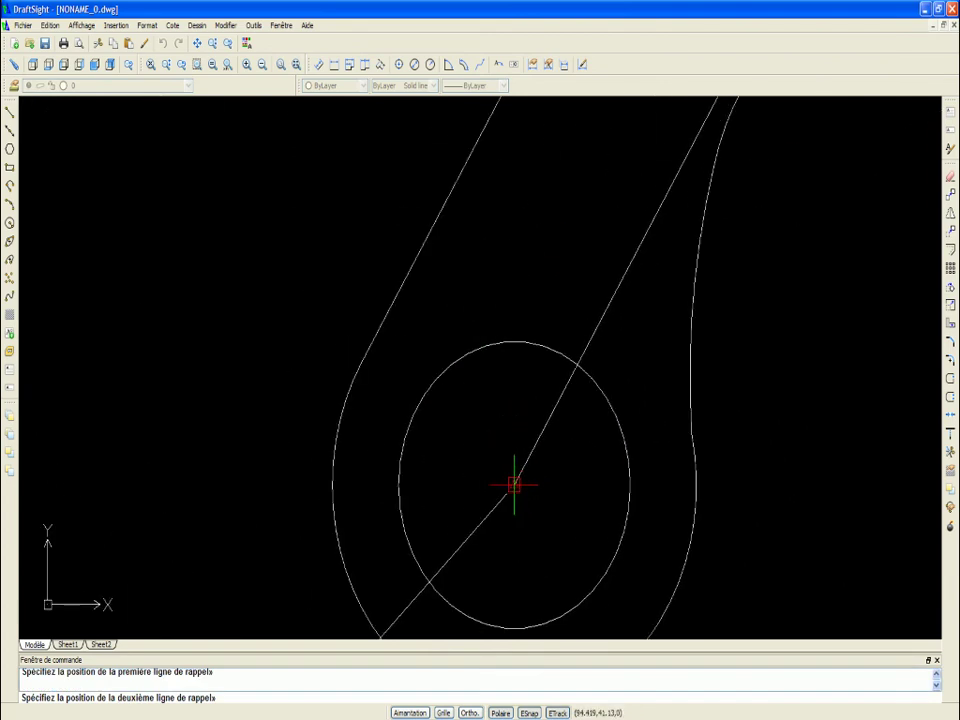
{"action": "left_click", "coordinate": [514, 483]}
{"action": "scroll", "coordinate": [420, 355], "scroll_direction": "down", "scroll_amount": 3}
{"action": "scroll", "coordinate": [583, 444], "scroll_direction": "down", "scroll_amount": 4}
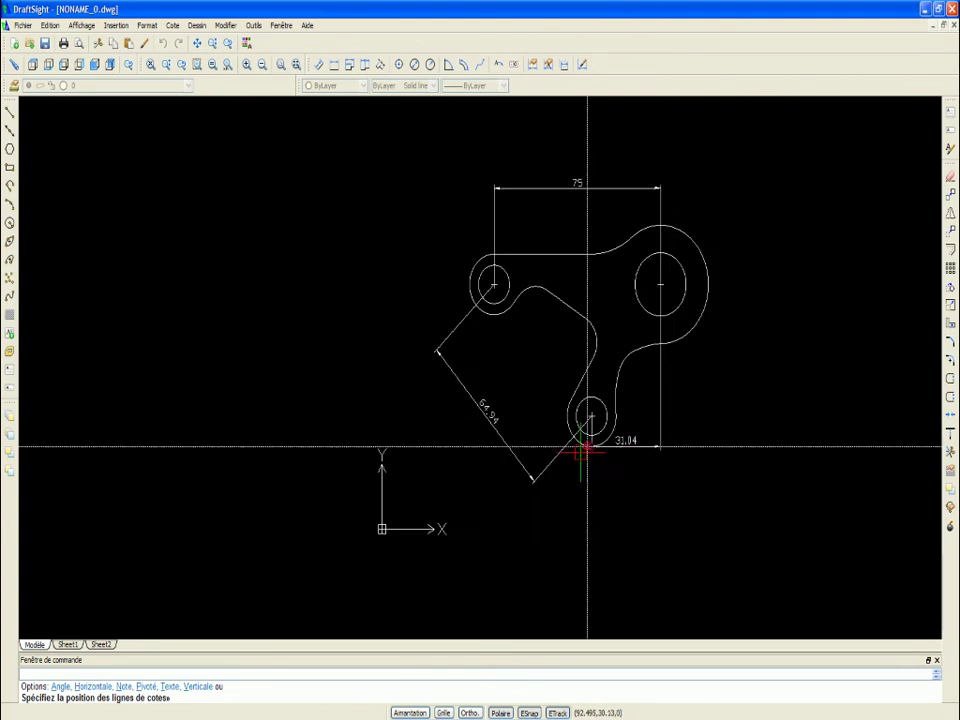
{"action": "left_click", "coordinate": [740, 380]}
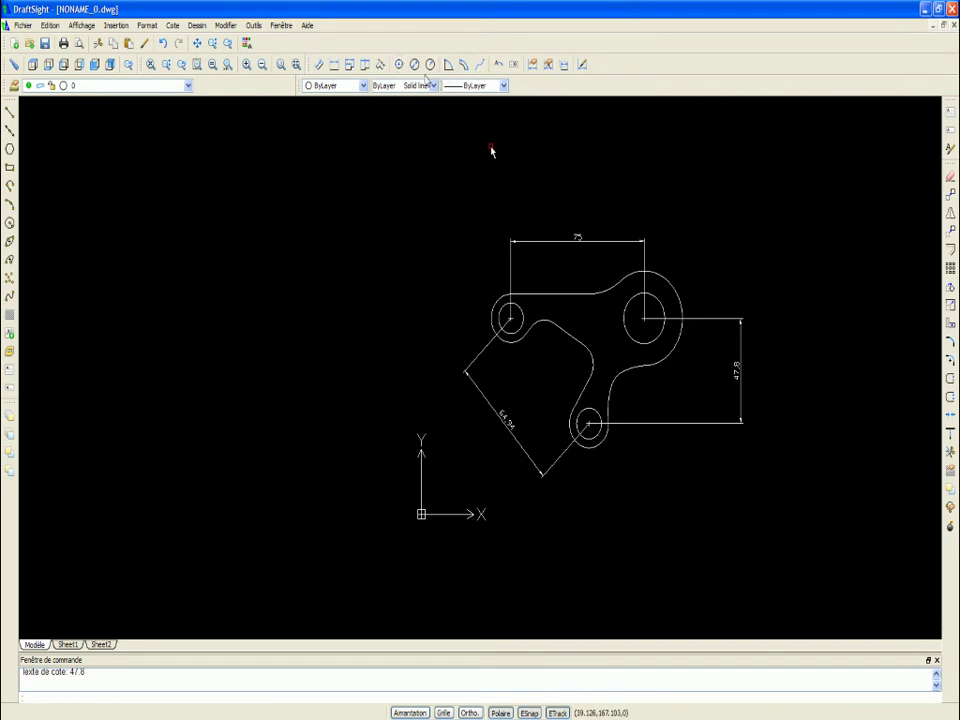
Step: Add a radius dimension to the inner fillet beside the upper-left hole, with its text just below the arc
{"action": "scroll", "coordinate": [563, 304], "scroll_direction": "up", "scroll_amount": 4}
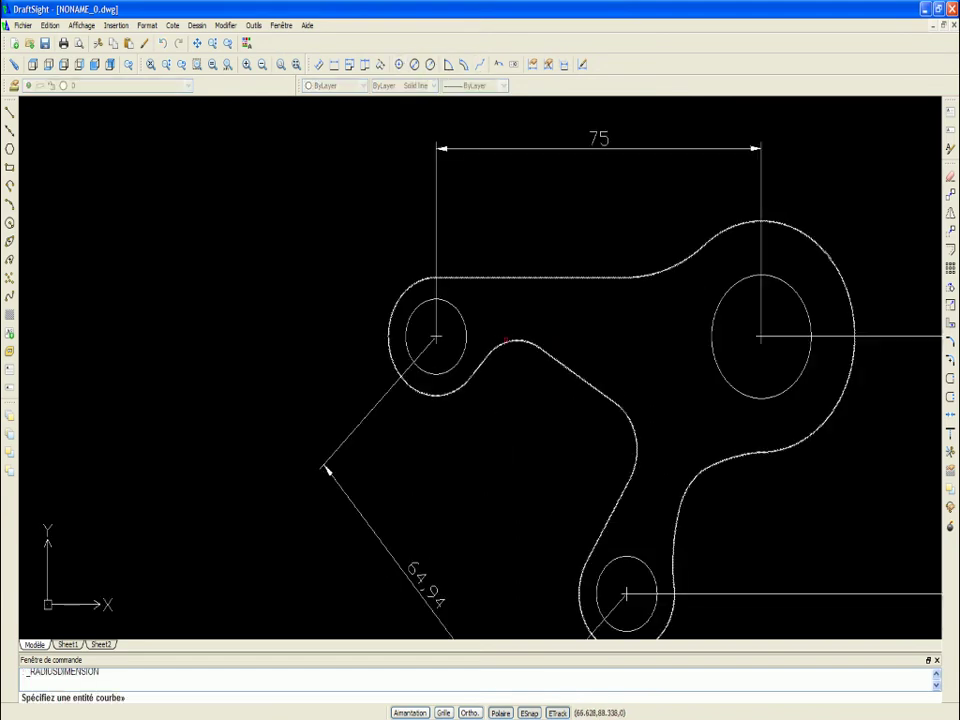
{"action": "left_click", "coordinate": [510, 341]}
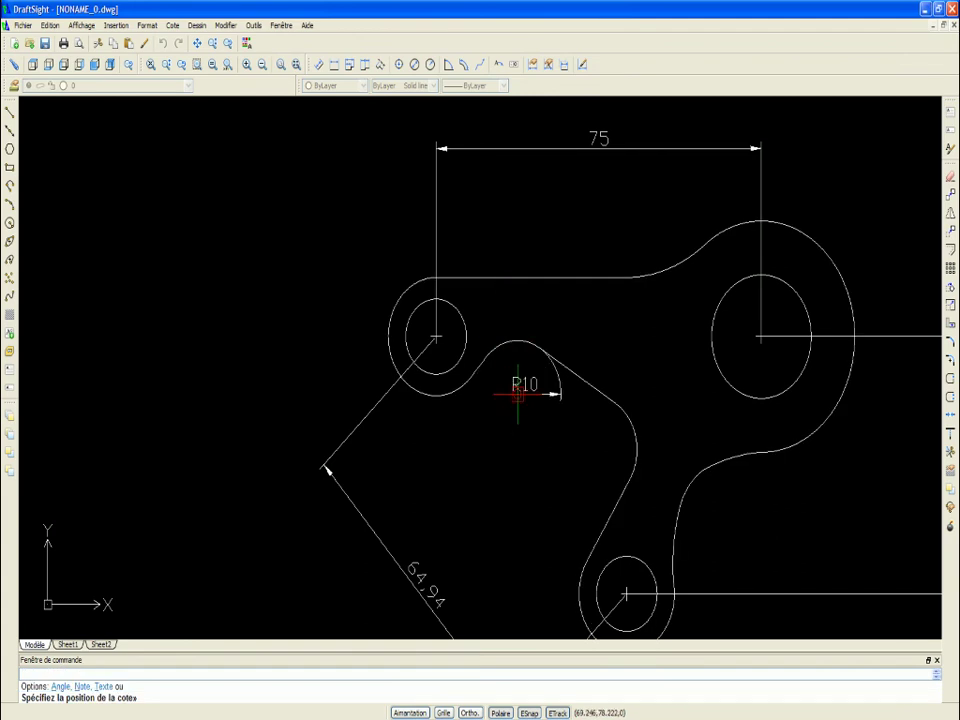
{"action": "left_click", "coordinate": [517, 393]}
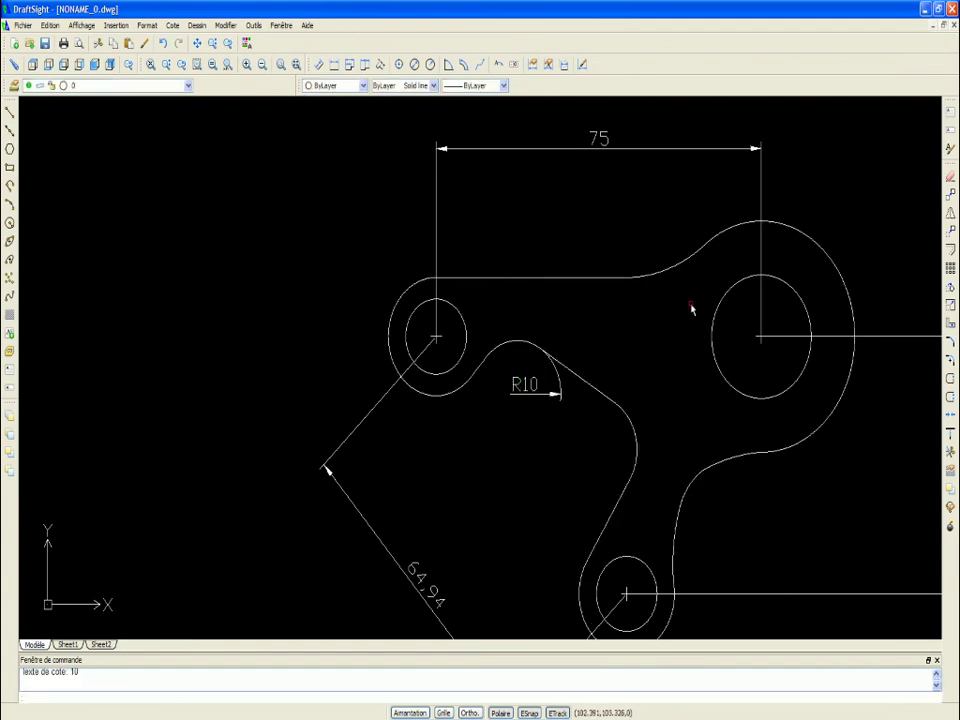
Step: Add a radius dimension to the outer arc around the large hole, placed outside the contour at its upper right
{"action": "left_click", "coordinate": [825, 248]}
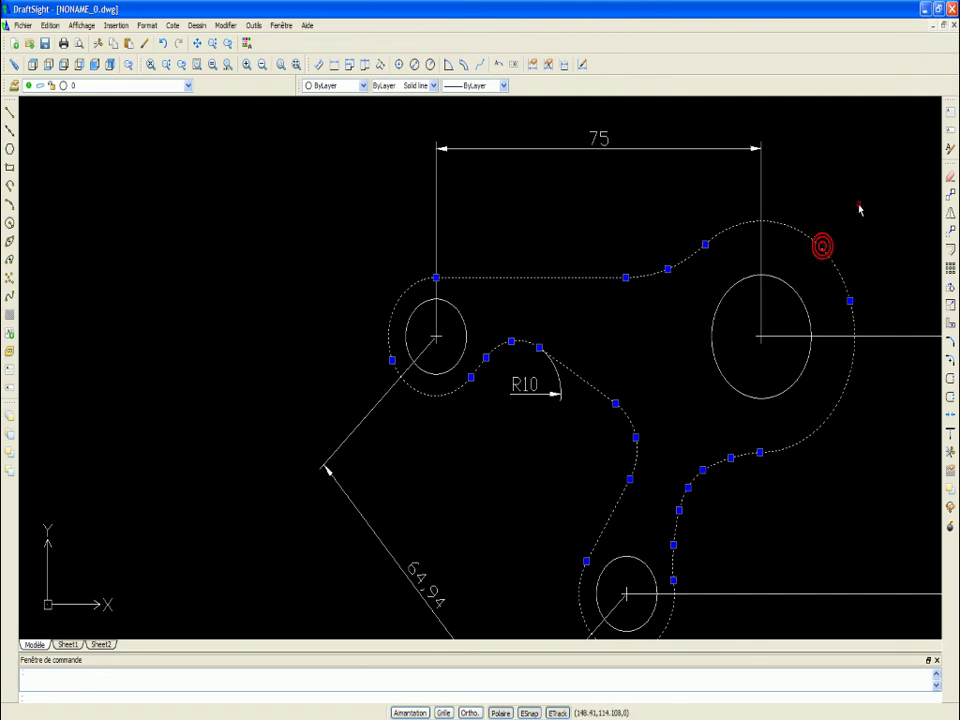
{"action": "left_click", "coordinate": [430, 65]}
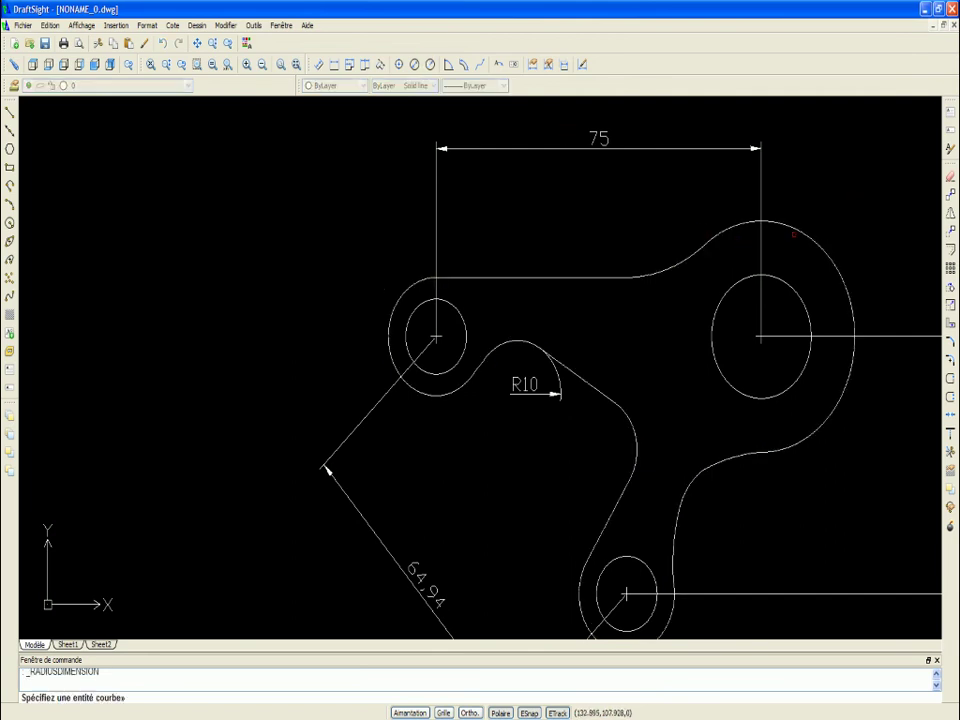
{"action": "left_click", "coordinate": [793, 235]}
{"action": "left_click", "coordinate": [805, 228]}
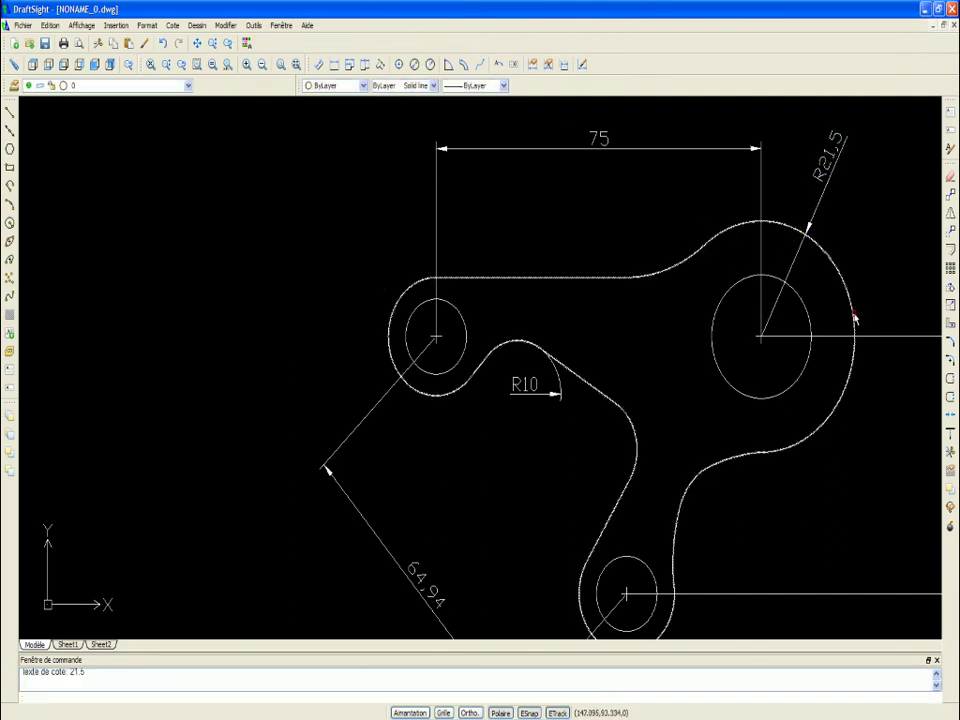
{"action": "scroll", "coordinate": [97, 277], "scroll_direction": "down", "scroll_amount": 3}
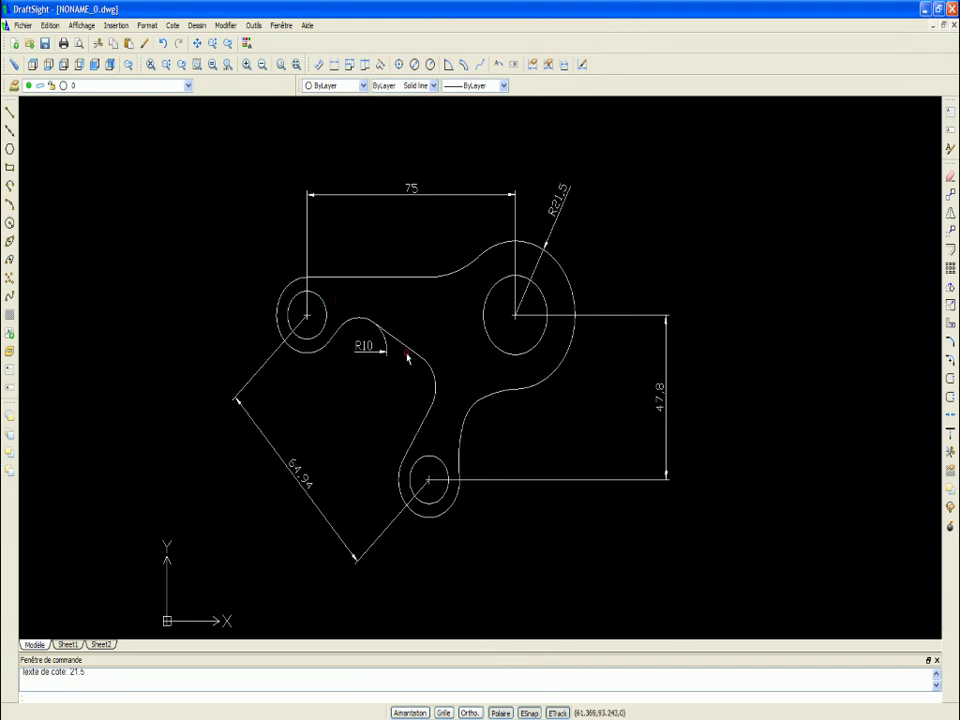
{"action": "scroll", "coordinate": [481, 371], "scroll_direction": "down", "scroll_amount": 1}
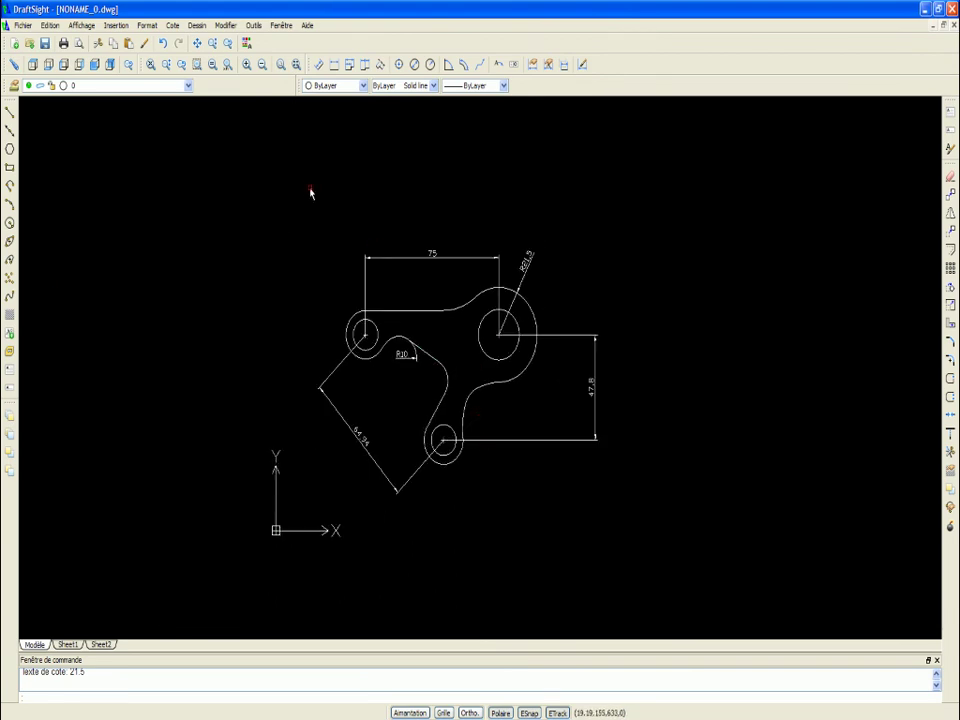
{"action": "right_click", "coordinate": [417, 142]}
{"action": "key", "text": "Escape"}
{"action": "key", "text": "Escape"}
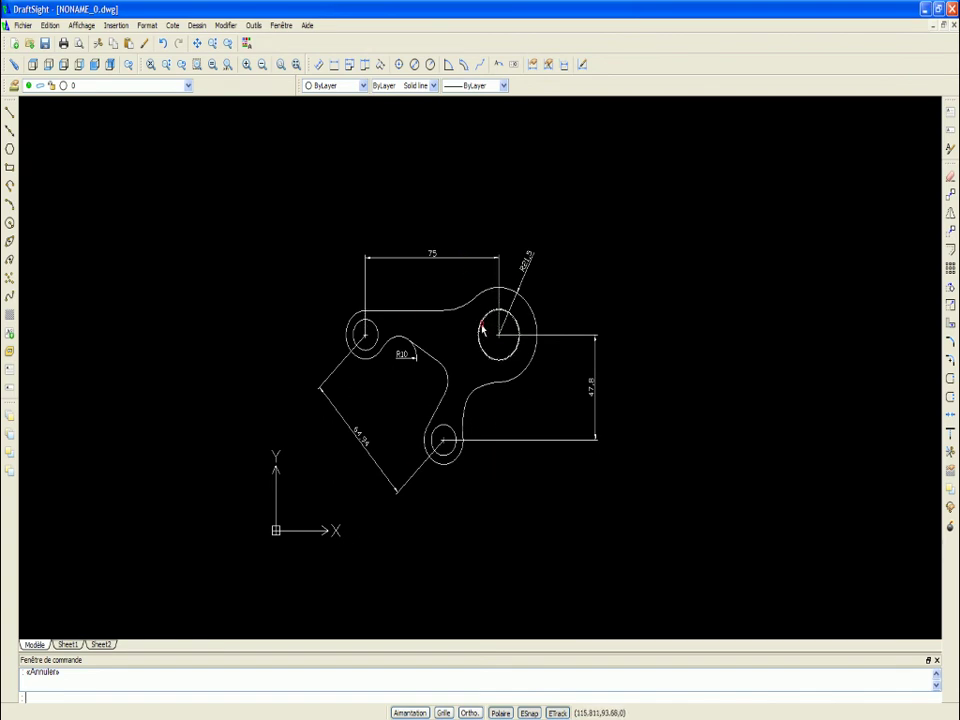
{"action": "left_click", "coordinate": [478, 390]}
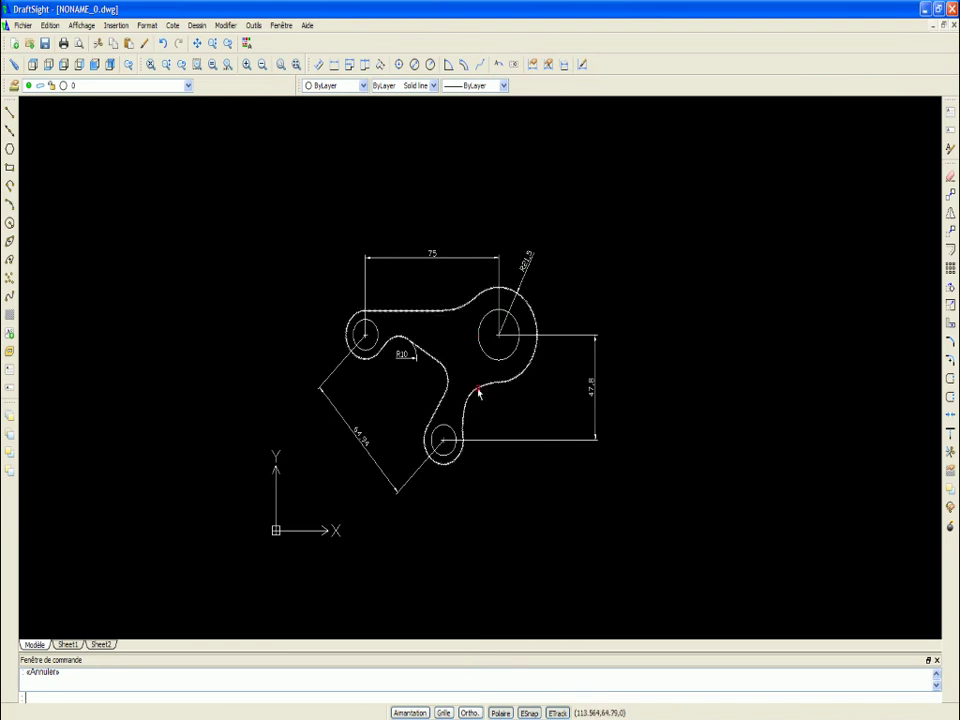
{"action": "key", "text": "Escape"}
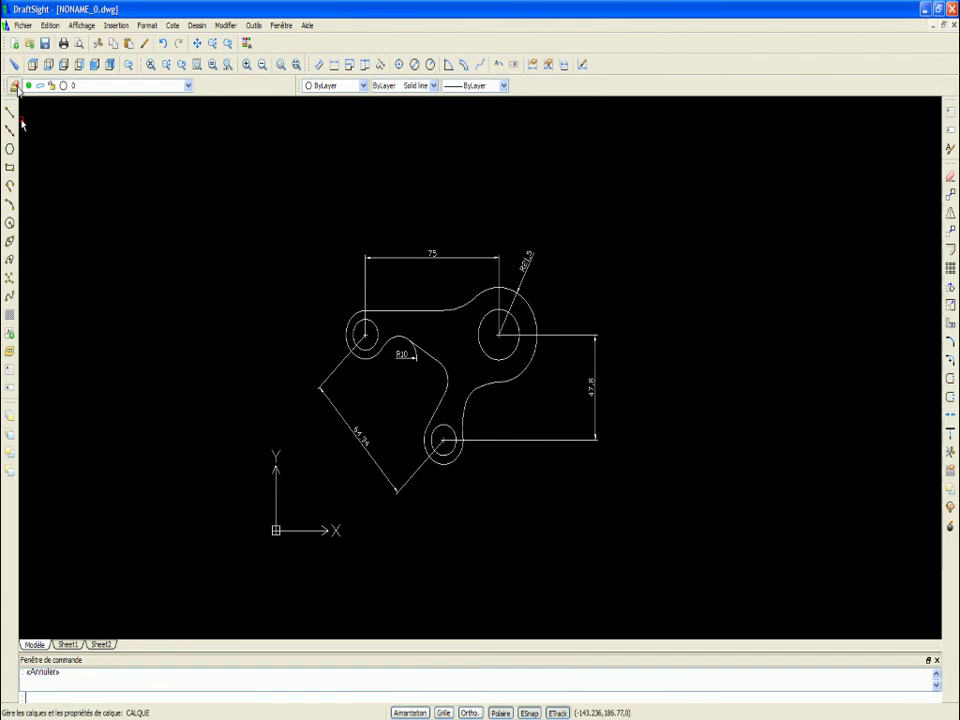
Step: Create a new layer named cote in the layer manager and set its line colour to Bleu
{"action": "left_click", "coordinate": [14, 86]}
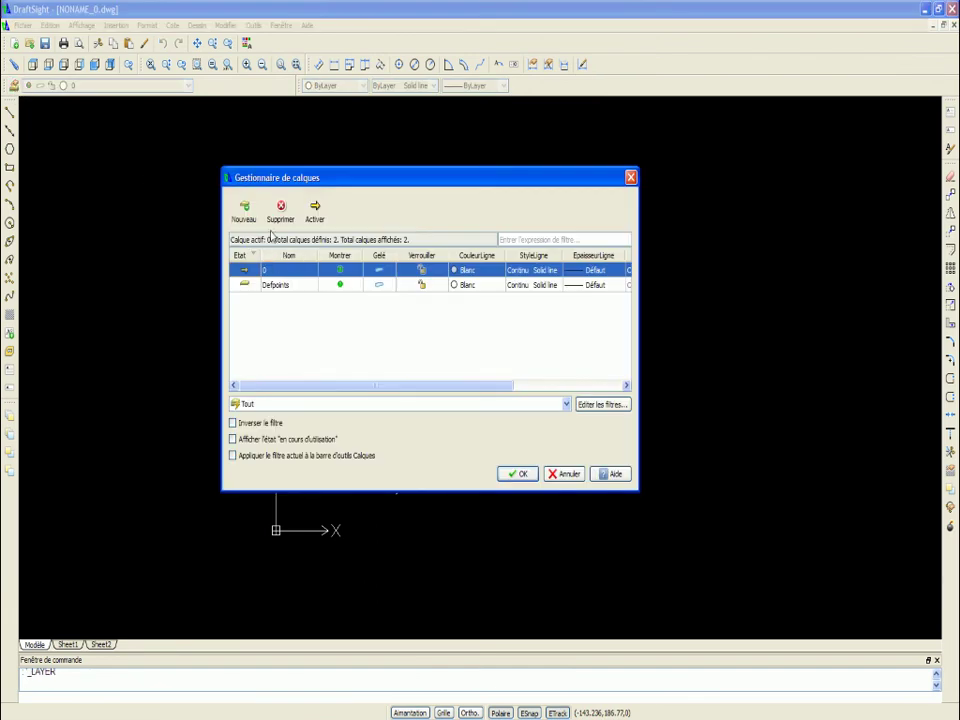
{"action": "left_click", "coordinate": [245, 212]}
{"action": "type", "text": "de"}
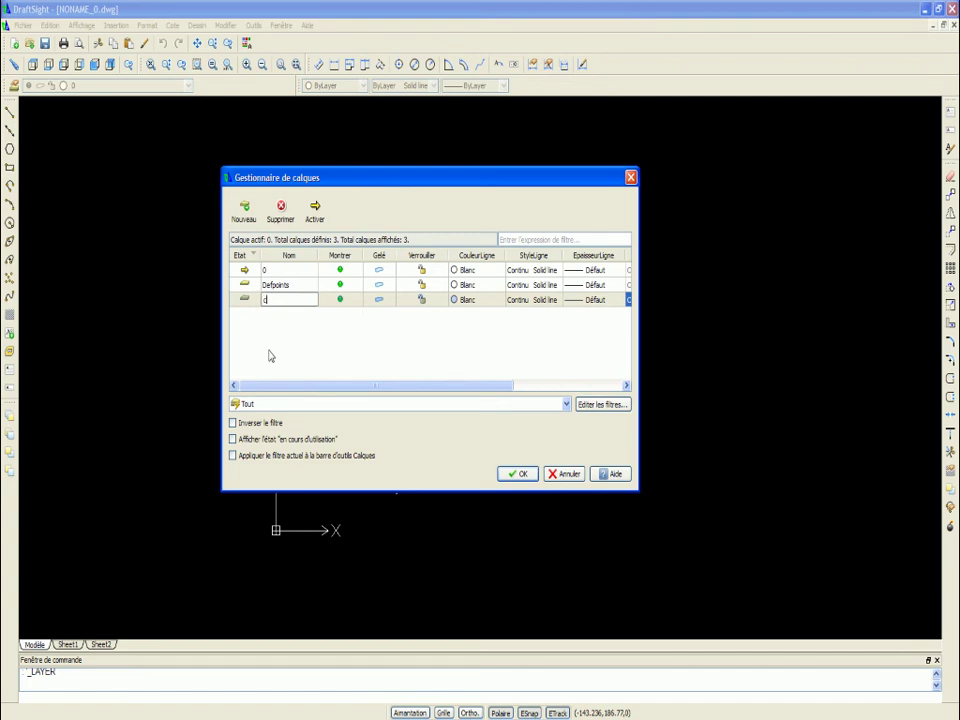
{"action": "left_click", "coordinate": [453, 301]}
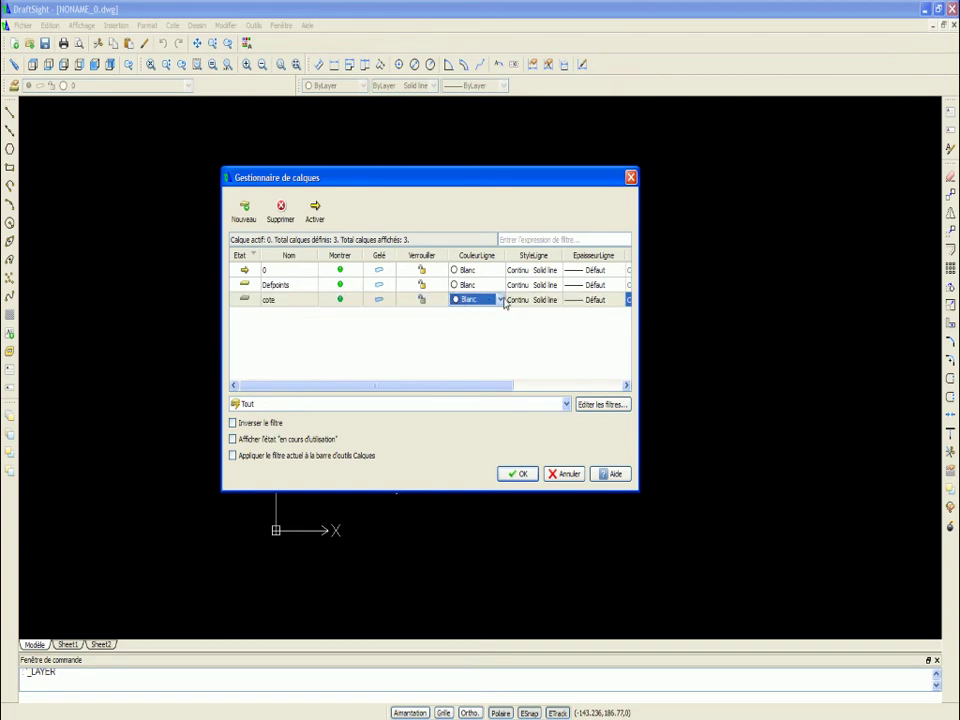
{"action": "left_click", "coordinate": [500, 299]}
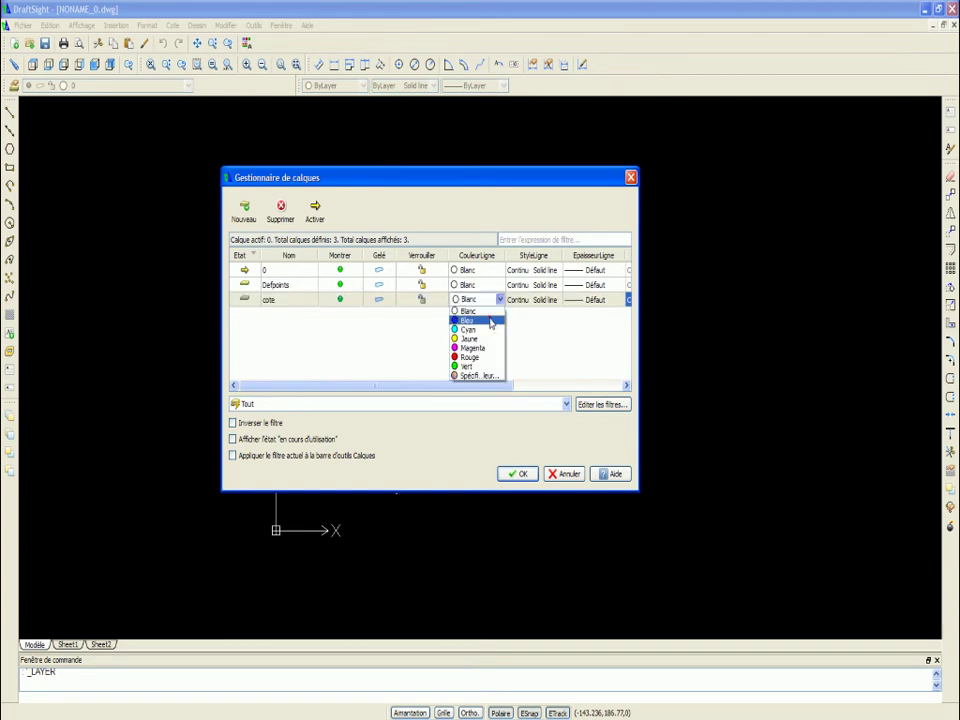
{"action": "left_click", "coordinate": [493, 321]}
Step: Create a second layer named trous and set its line colour to Vert
{"action": "left_click", "coordinate": [243, 210]}
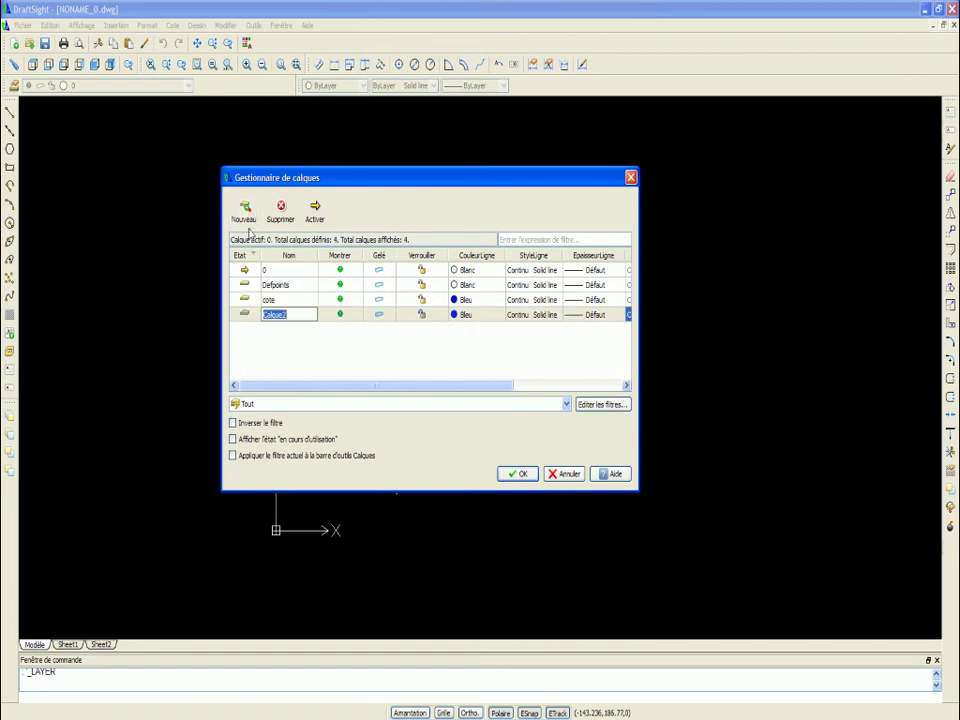
{"action": "type", "text": "trous"}
{"action": "left_click", "coordinate": [457, 316]}
{"action": "left_click", "coordinate": [499, 314]}
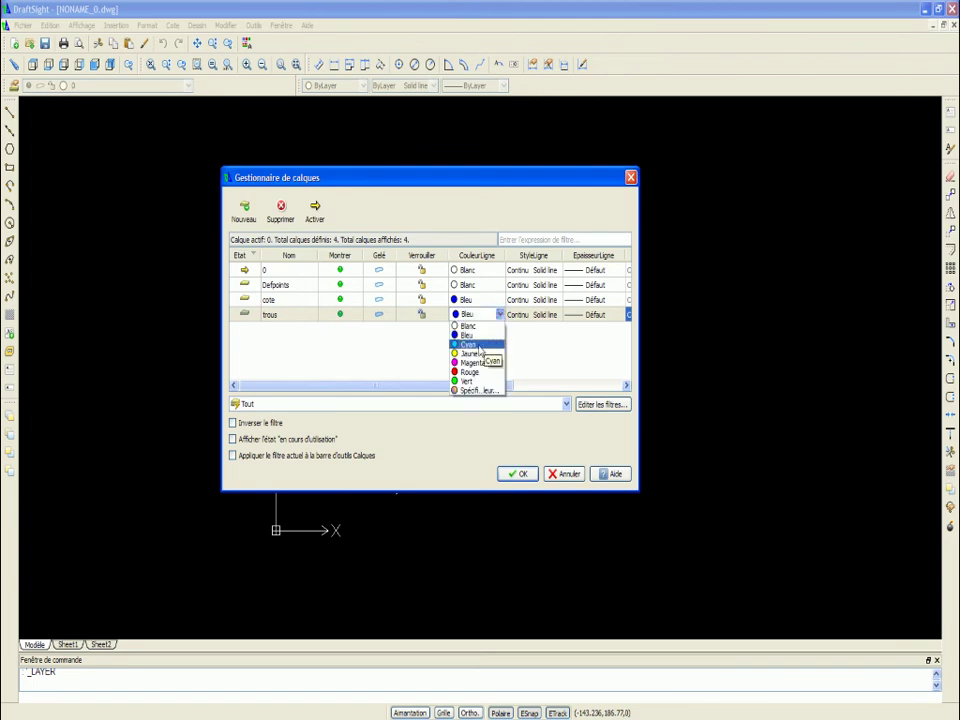
{"action": "left_click", "coordinate": [466, 381]}
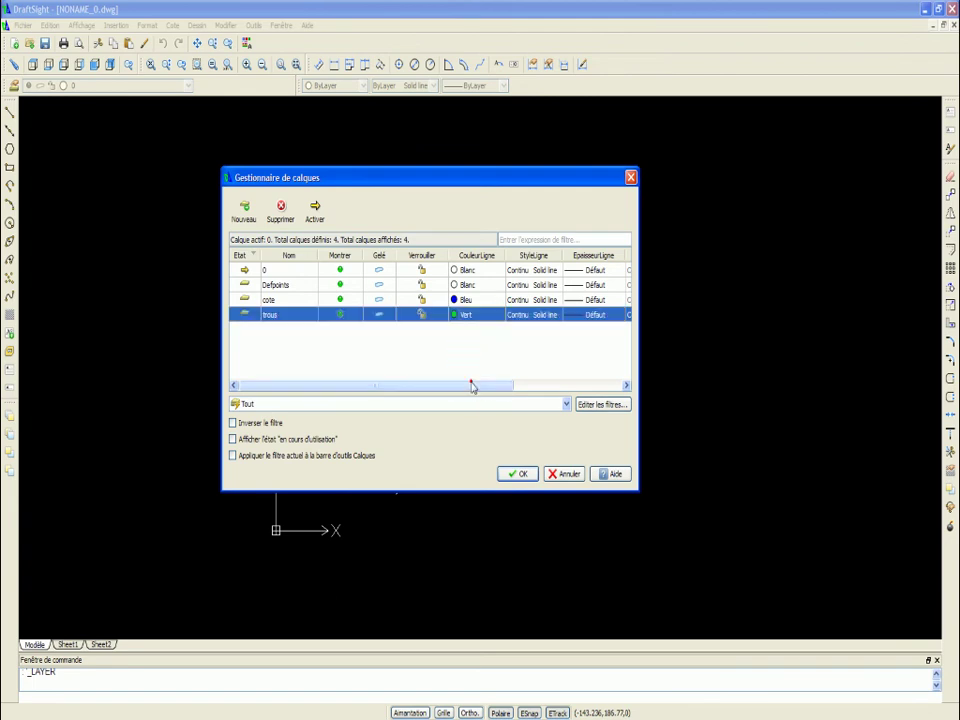
Step: Create a third layer named contour and set its line colour to Rouge
{"action": "left_click", "coordinate": [244, 210]}
{"action": "type", "text": "contour"}
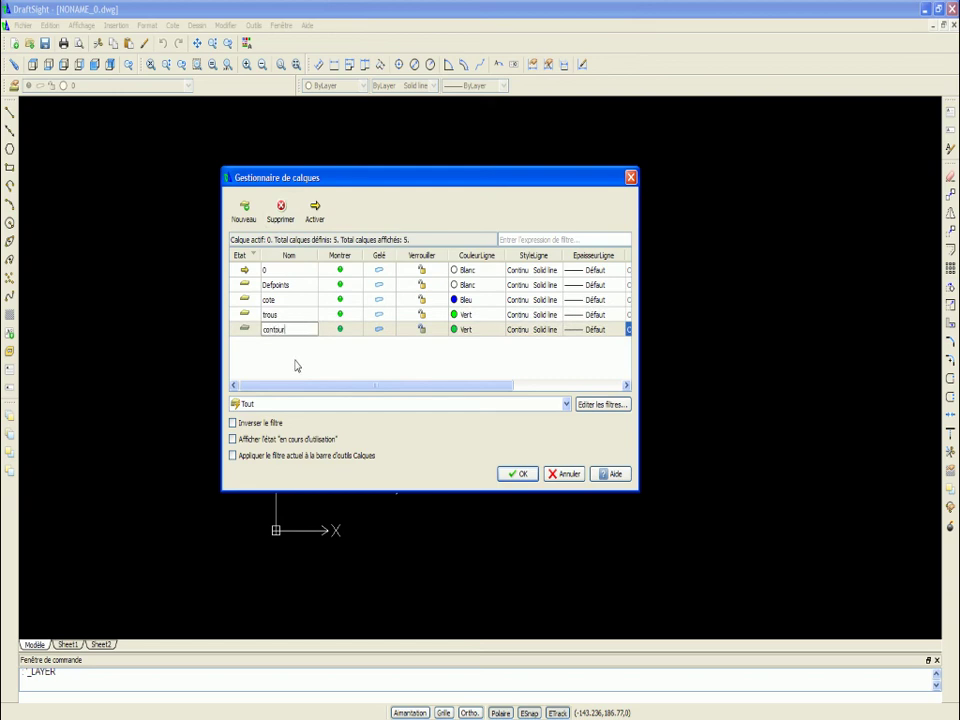
{"action": "left_click", "coordinate": [480, 329]}
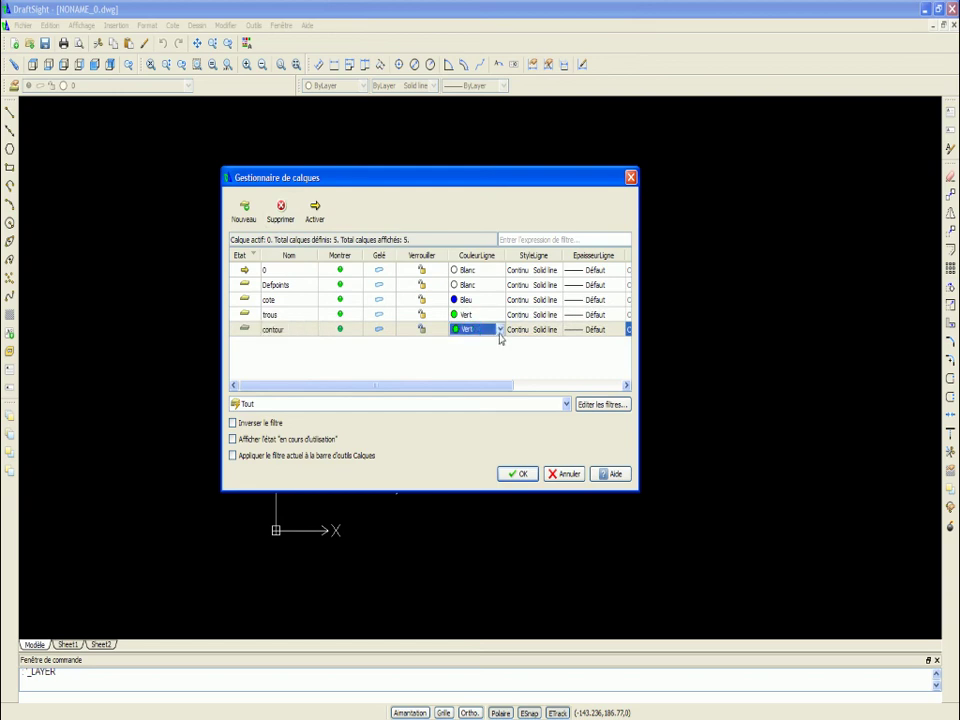
{"action": "left_click", "coordinate": [499, 329]}
{"action": "left_click", "coordinate": [468, 386]}
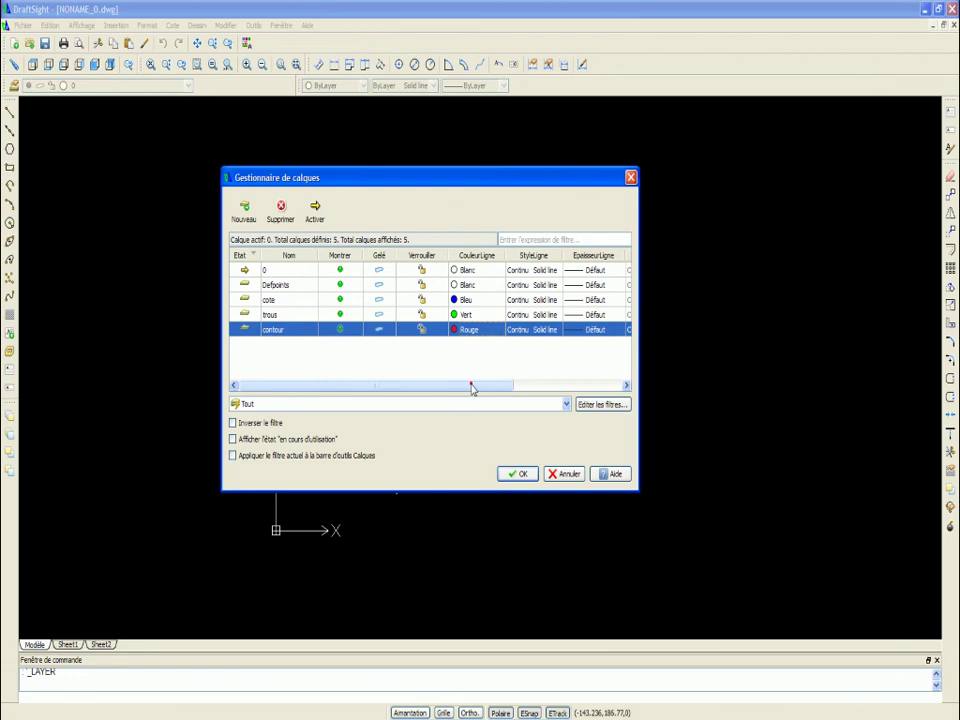
Step: Confirm the new layers and assign all five dimensions of the lever part to the cote layer
{"action": "left_click", "coordinate": [518, 474]}
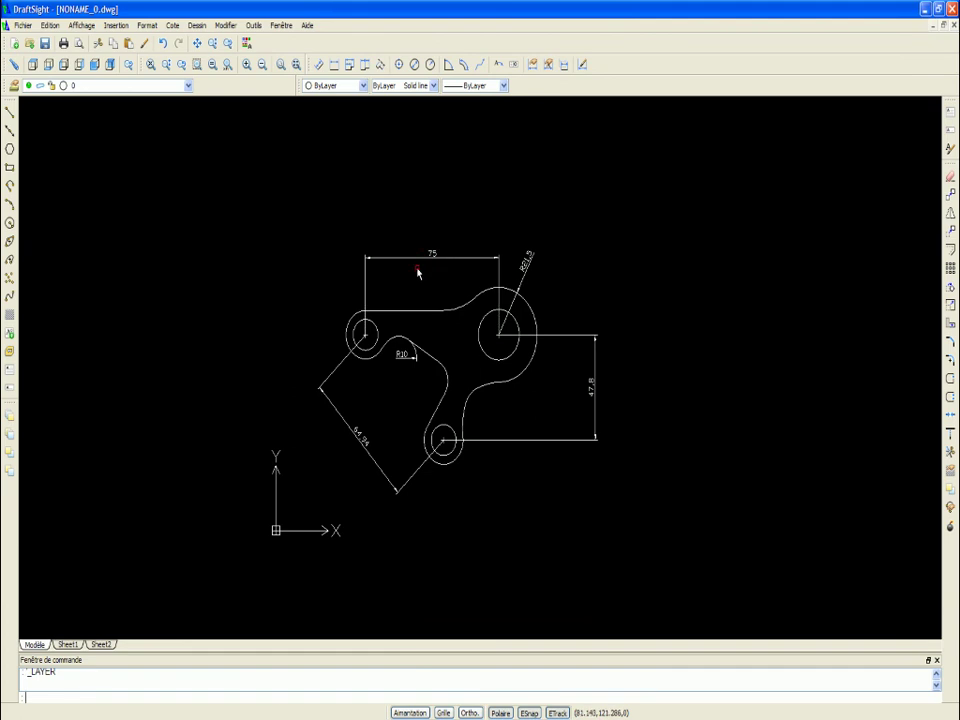
{"action": "left_click", "coordinate": [408, 278]}
{"action": "left_click", "coordinate": [550, 287]}
{"action": "left_click", "coordinate": [499, 252]}
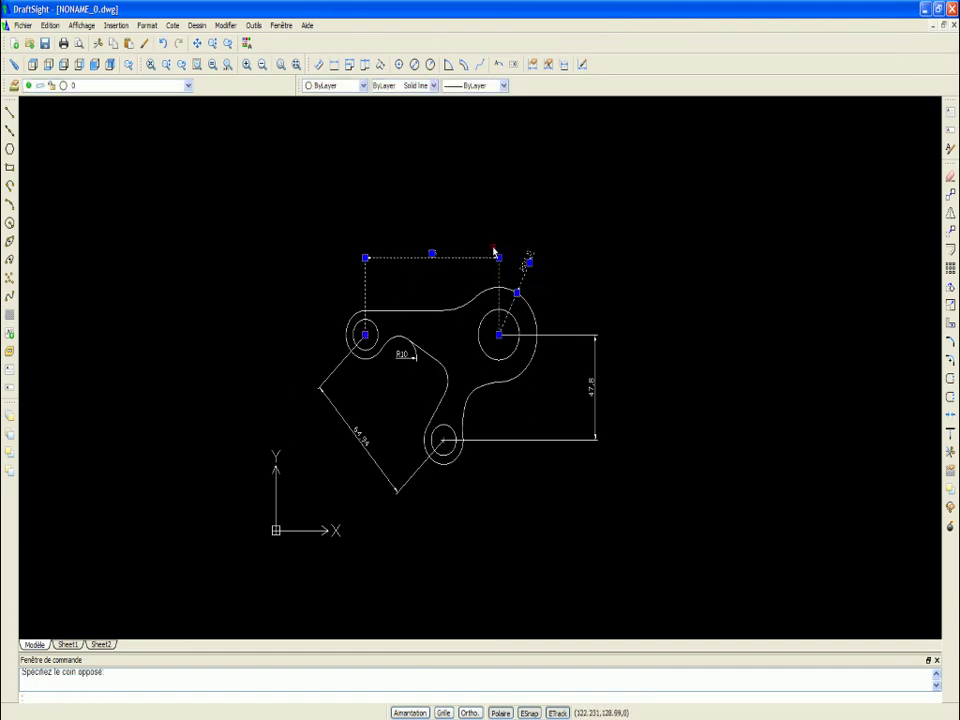
{"action": "left_click", "coordinate": [613, 463]}
{"action": "left_click", "coordinate": [573, 418]}
{"action": "left_click", "coordinate": [418, 531]}
{"action": "left_click", "coordinate": [364, 480]}
{"action": "left_click", "coordinate": [418, 369]}
{"action": "left_click", "coordinate": [395, 405]}
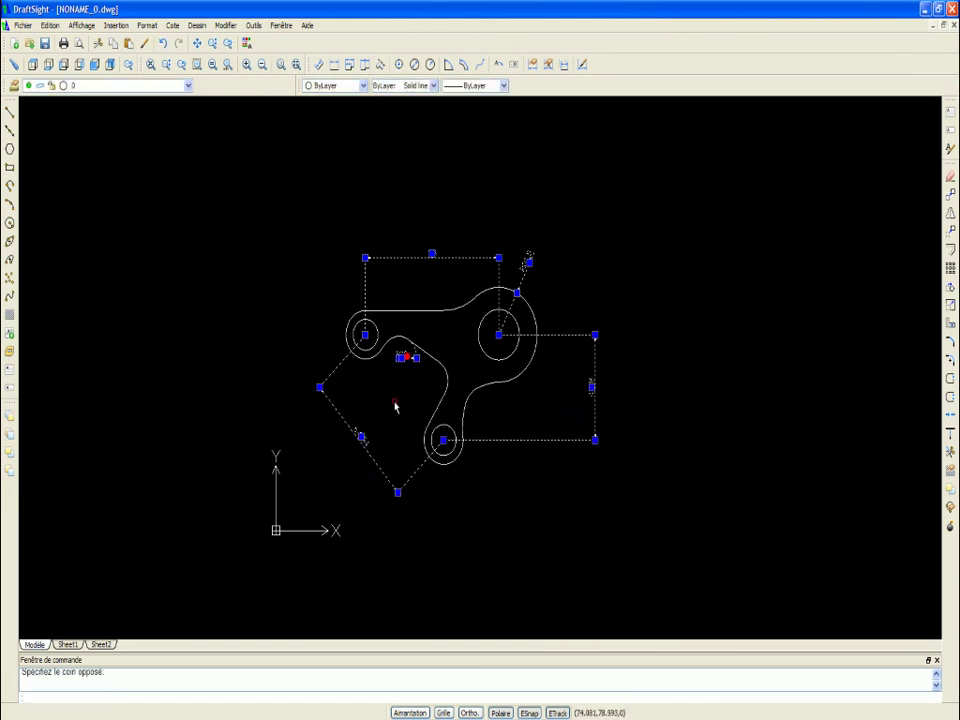
{"action": "right_click", "coordinate": [395, 405]}
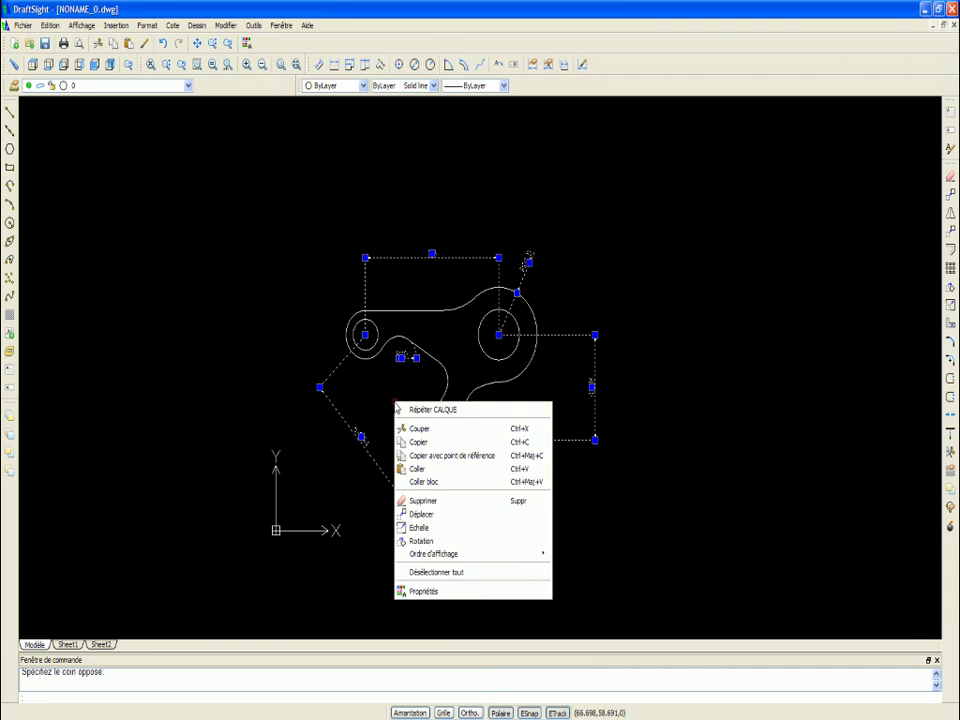
{"action": "left_click", "coordinate": [418, 591]}
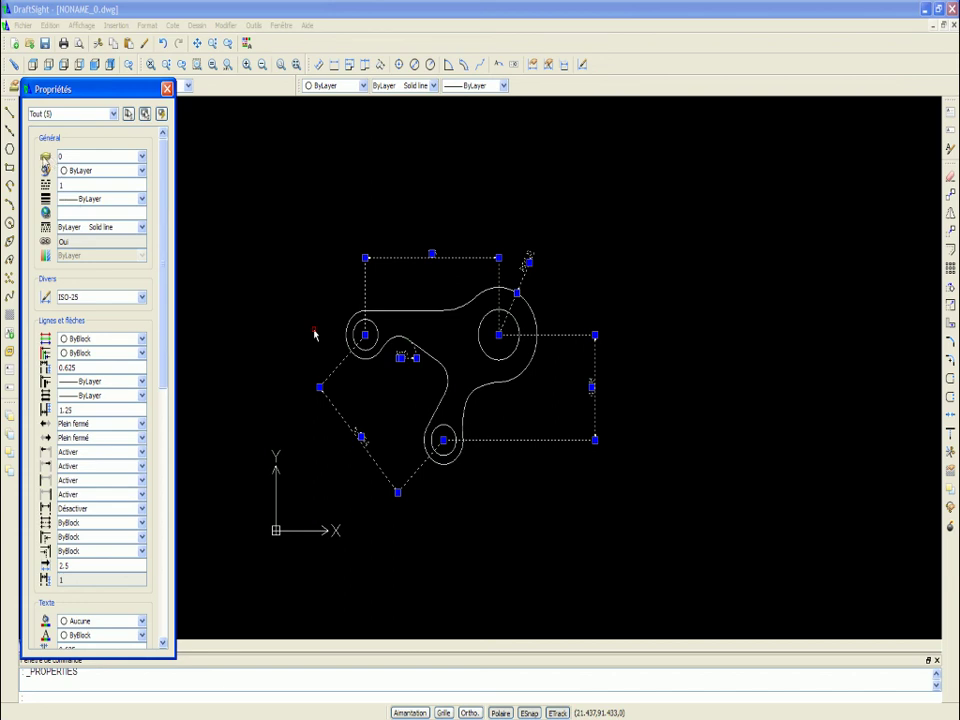
{"action": "left_click", "coordinate": [142, 157]}
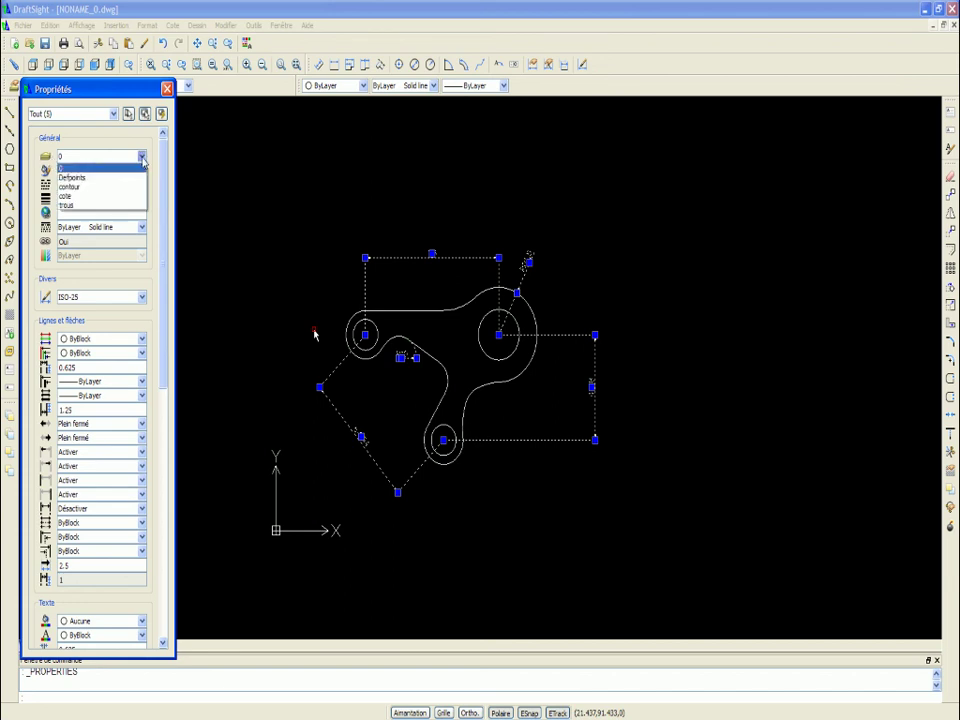
{"action": "left_click", "coordinate": [86, 196]}
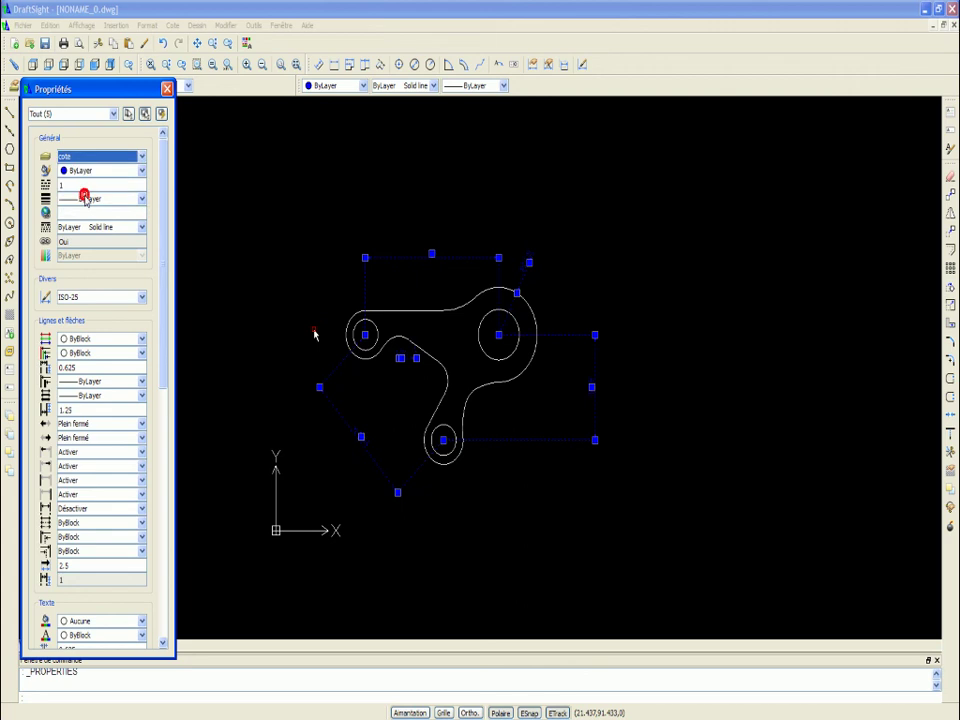
{"action": "left_click", "coordinate": [167, 89]}
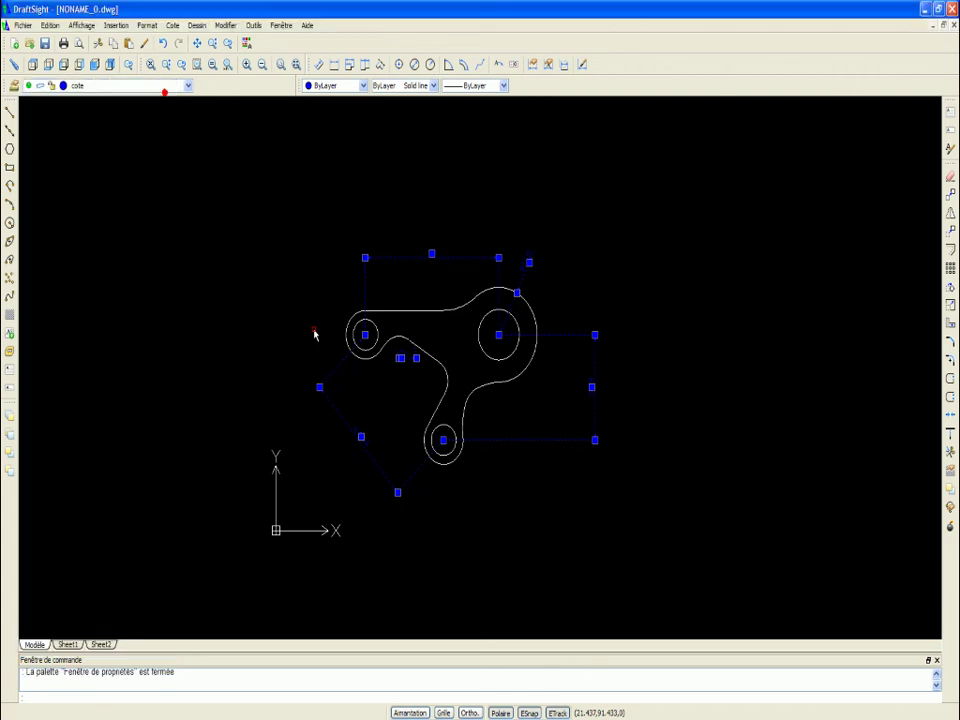
{"action": "key", "text": "Escape"}
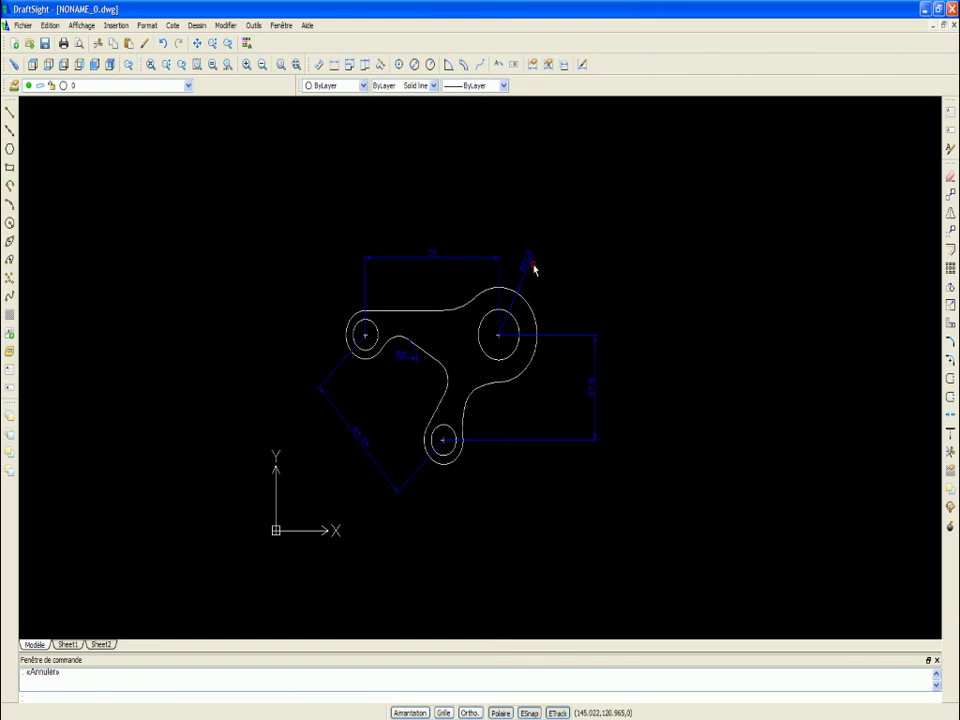
Step: Assign the three hole circles of the lever to the trous layer
{"action": "left_click", "coordinate": [487, 328]}
{"action": "left_click", "coordinate": [370, 321]}
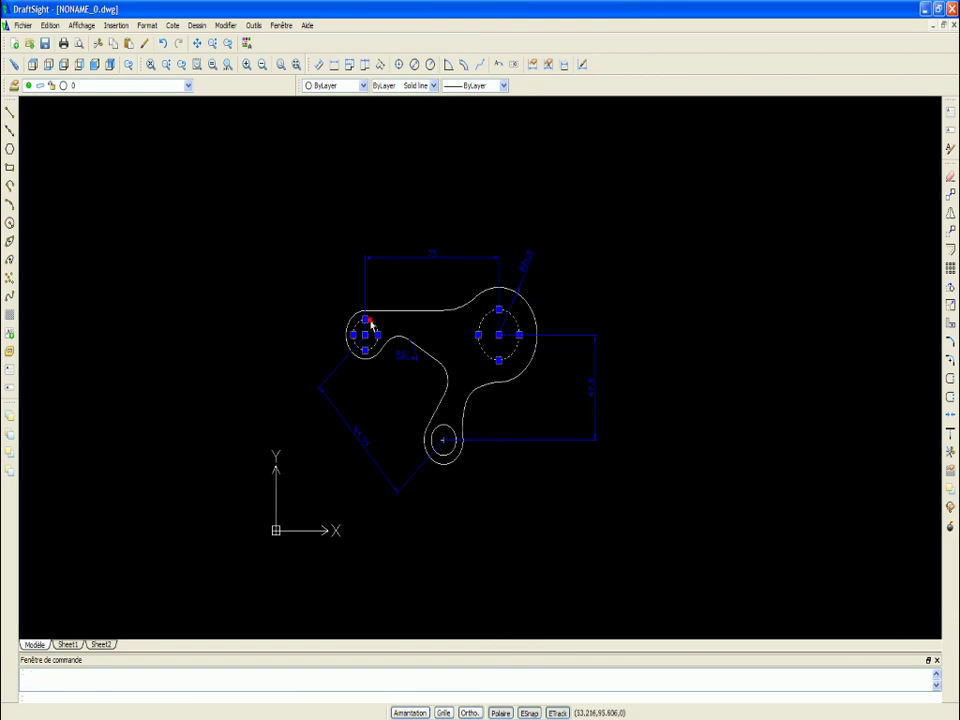
{"action": "left_click", "coordinate": [450, 430]}
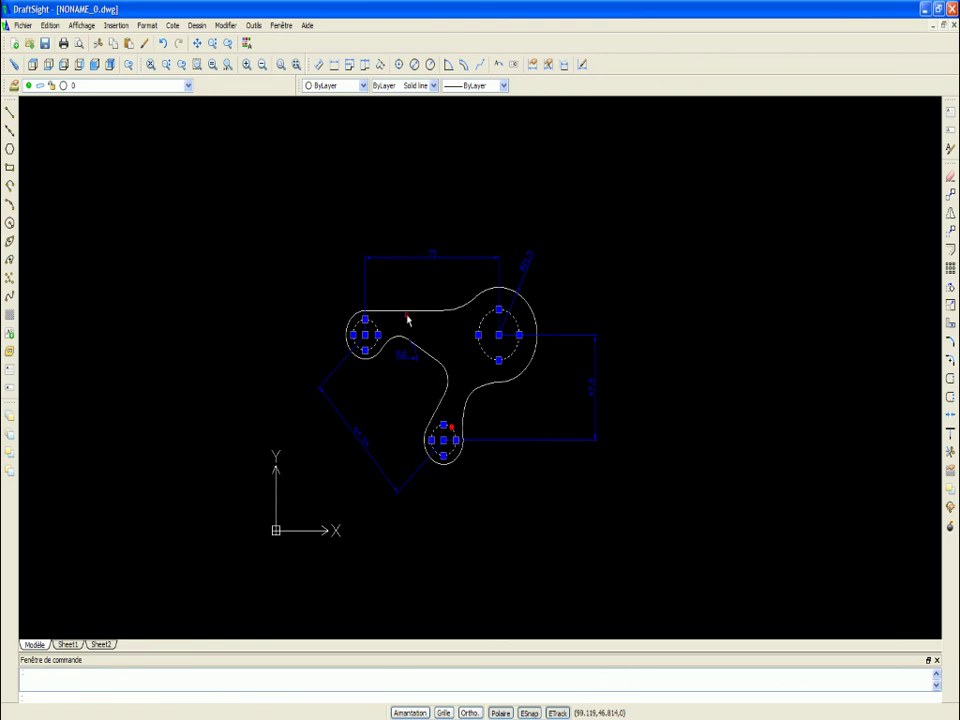
{"action": "right_click", "coordinate": [452, 335]}
{"action": "left_click", "coordinate": [490, 522]}
{"action": "left_click", "coordinate": [150, 156]}
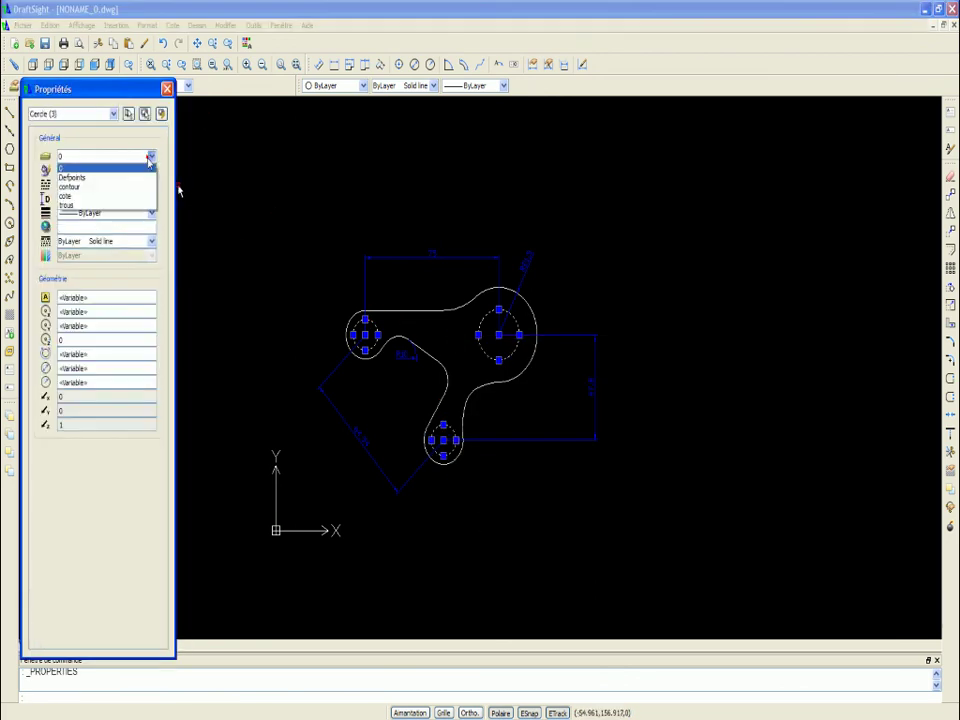
{"action": "left_click", "coordinate": [131, 205]}
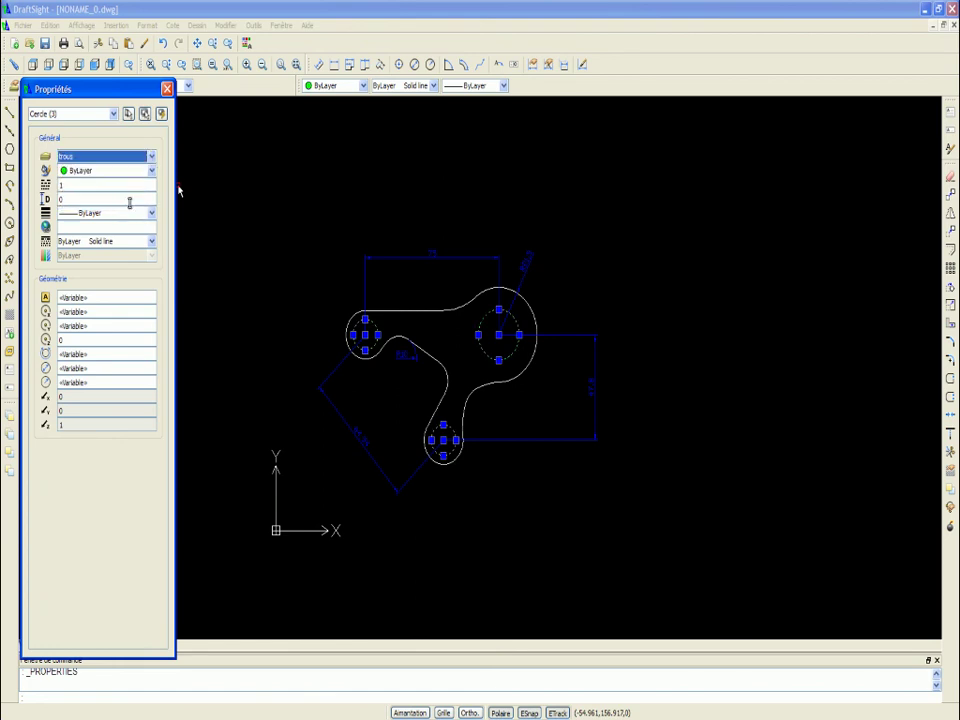
{"action": "left_click", "coordinate": [167, 89]}
{"action": "key", "text": "Escape"}
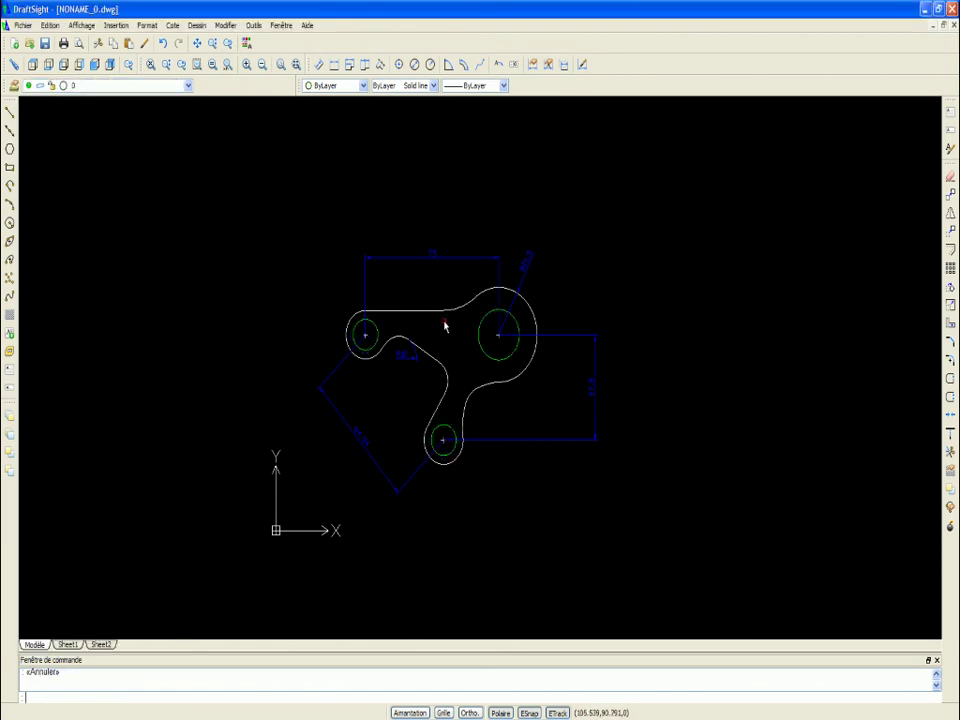
Step: Assign the lever's outer contour polyline to the contour layer
{"action": "left_click", "coordinate": [433, 314]}
{"action": "right_click", "coordinate": [433, 314]}
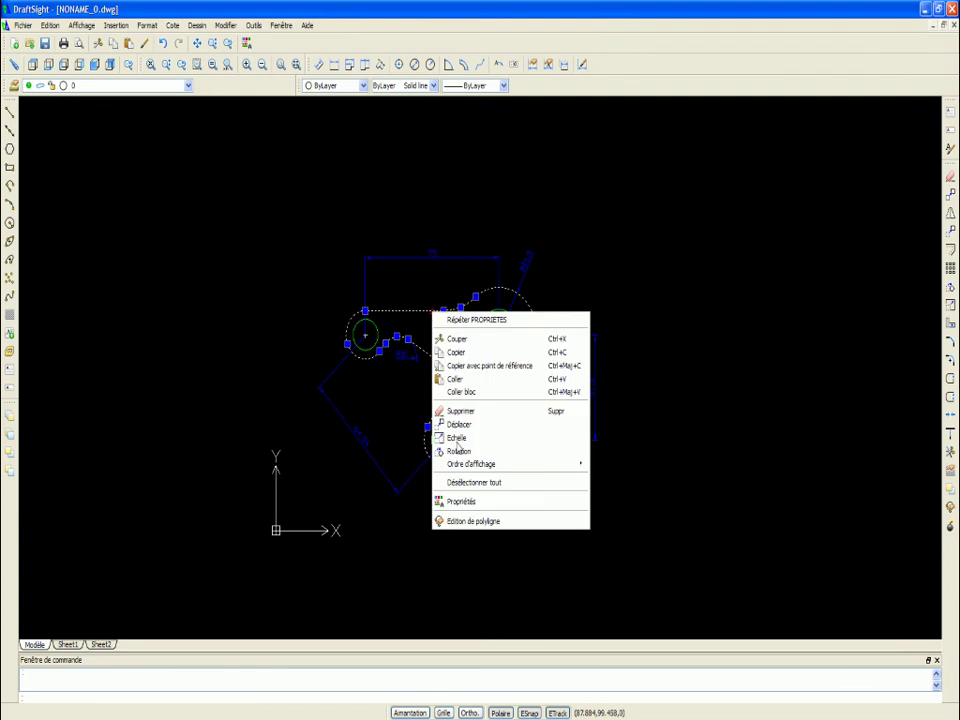
{"action": "left_click", "coordinate": [455, 499]}
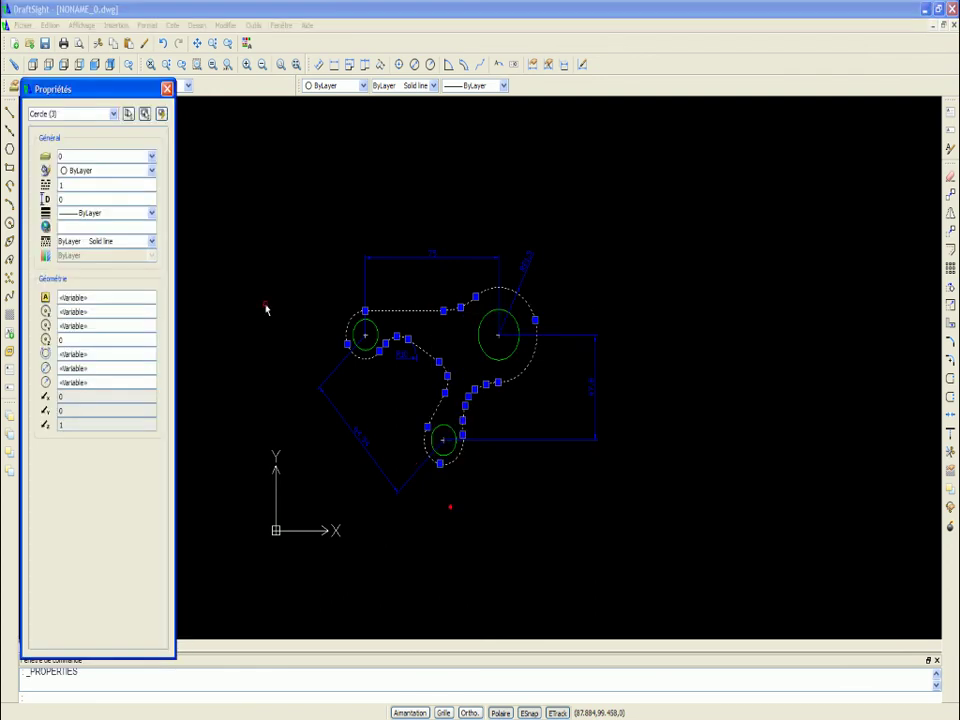
{"action": "left_click", "coordinate": [151, 156]}
{"action": "left_click", "coordinate": [100, 187]}
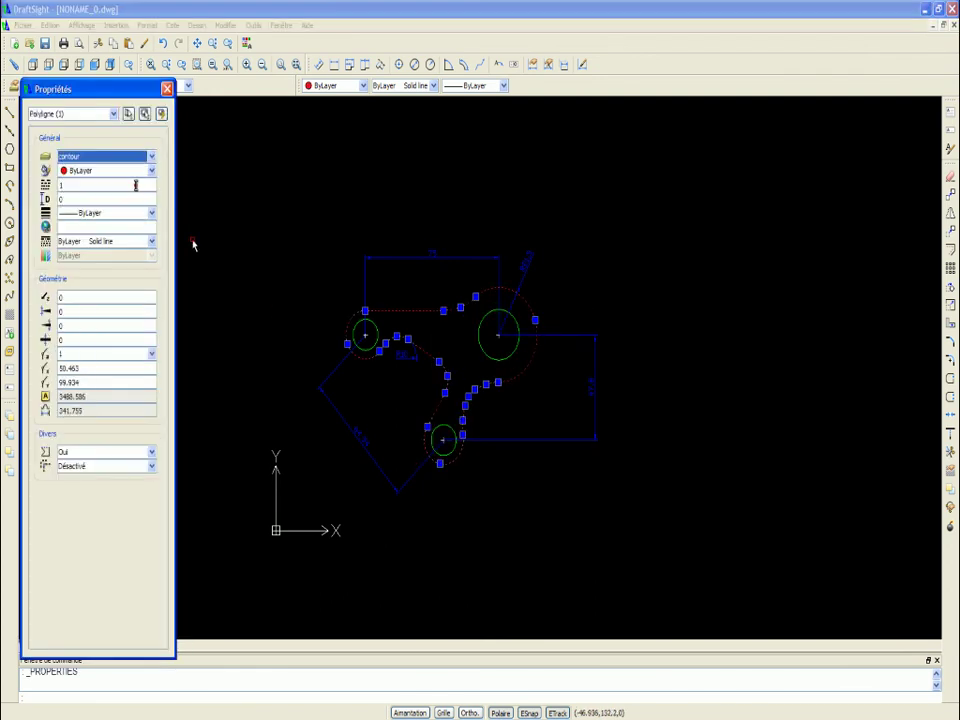
{"action": "left_click", "coordinate": [167, 88]}
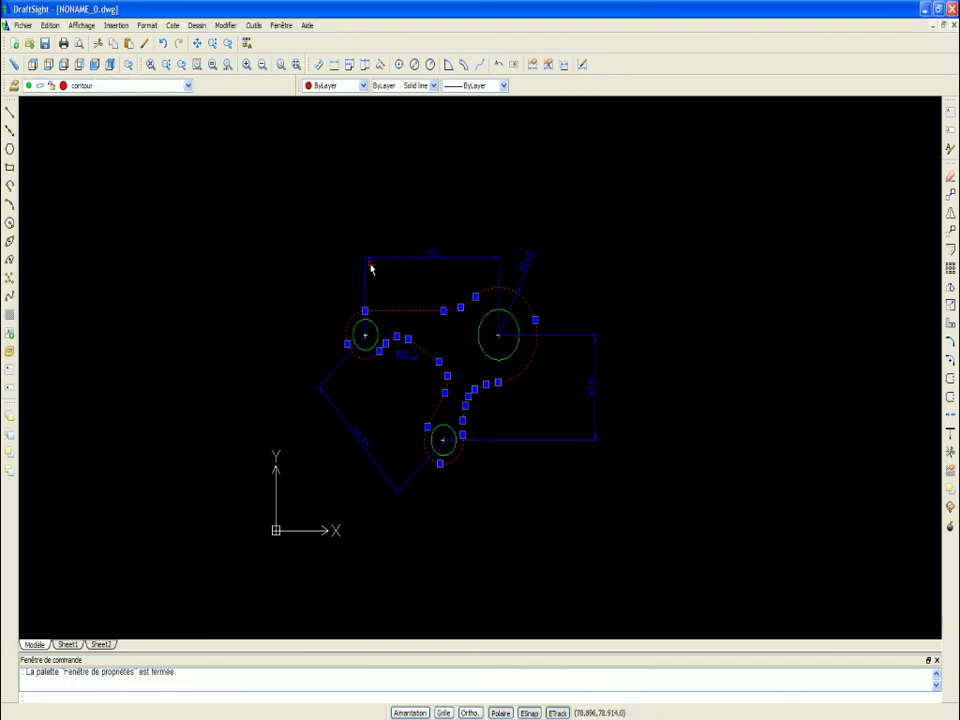
{"action": "key", "text": "Escape"}
Step: Hide the cote layer in the layer manager and apply the change to the drawing
{"action": "scroll", "coordinate": [350, 255], "scroll_direction": "up", "scroll_amount": 3}
{"action": "scroll", "coordinate": [350, 255], "scroll_direction": "down", "scroll_amount": 4}
{"action": "scroll", "coordinate": [360, 264], "scroll_direction": "up", "scroll_amount": 1}
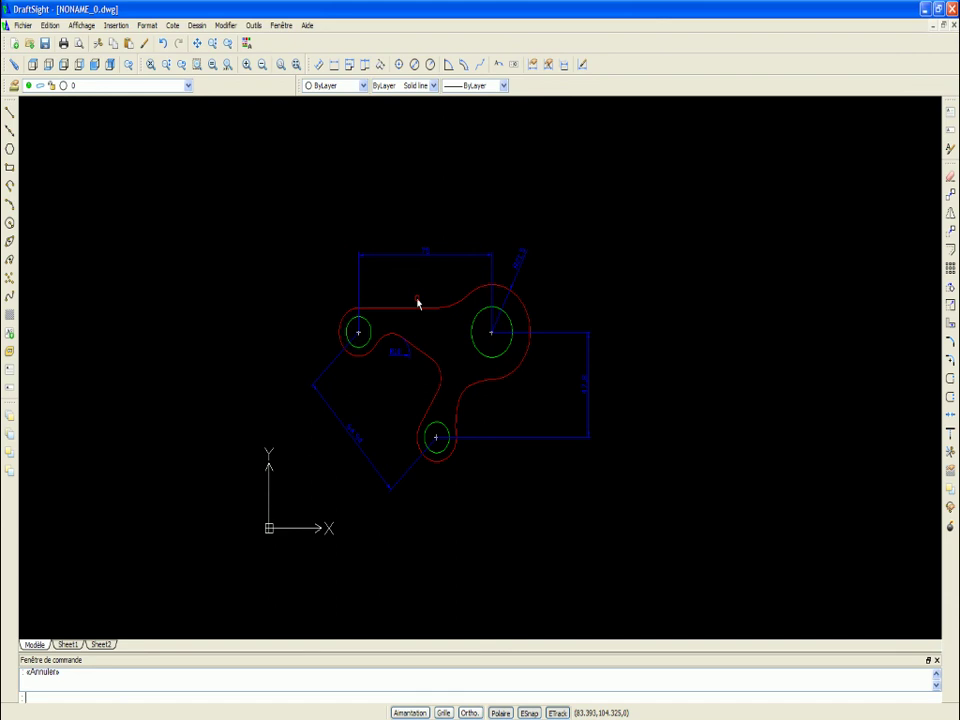
{"action": "left_click", "coordinate": [14, 86]}
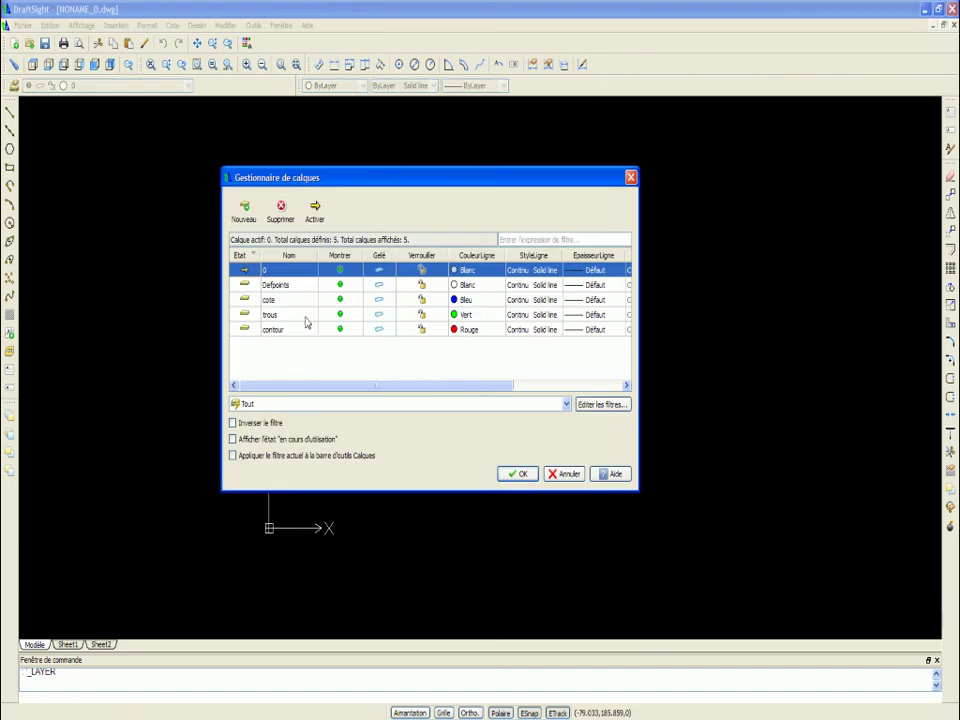
{"action": "left_click", "coordinate": [333, 300]}
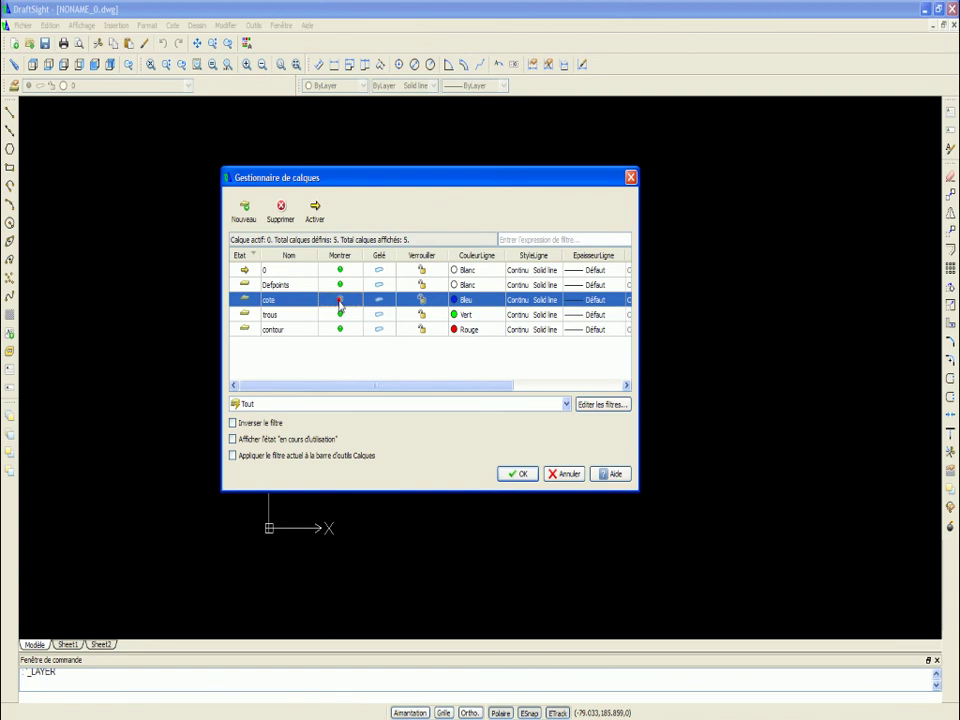
{"action": "left_click", "coordinate": [516, 474]}
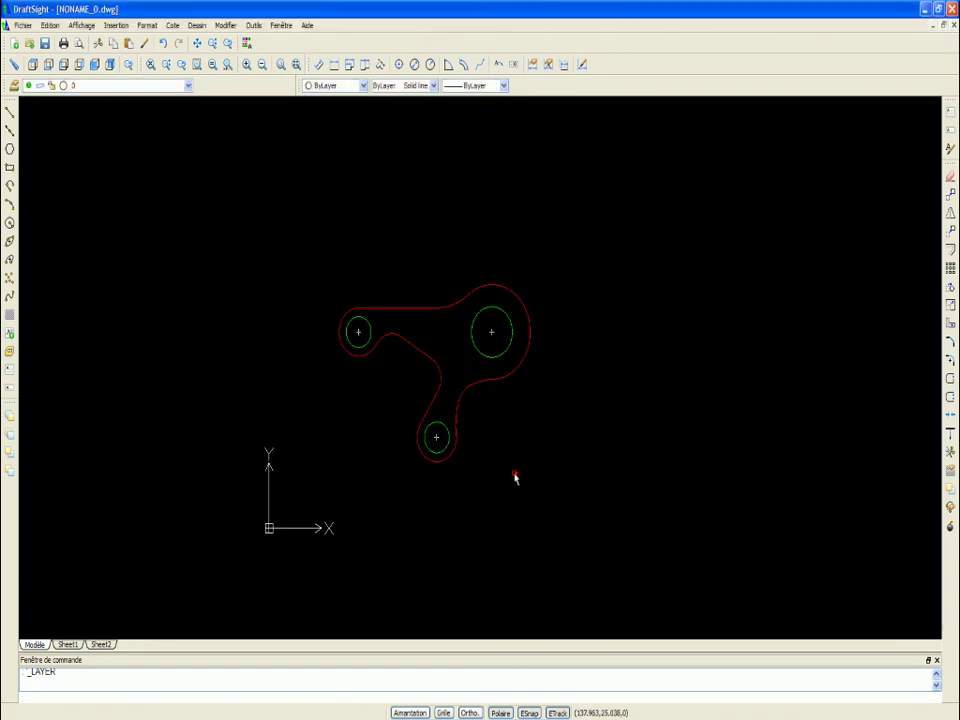